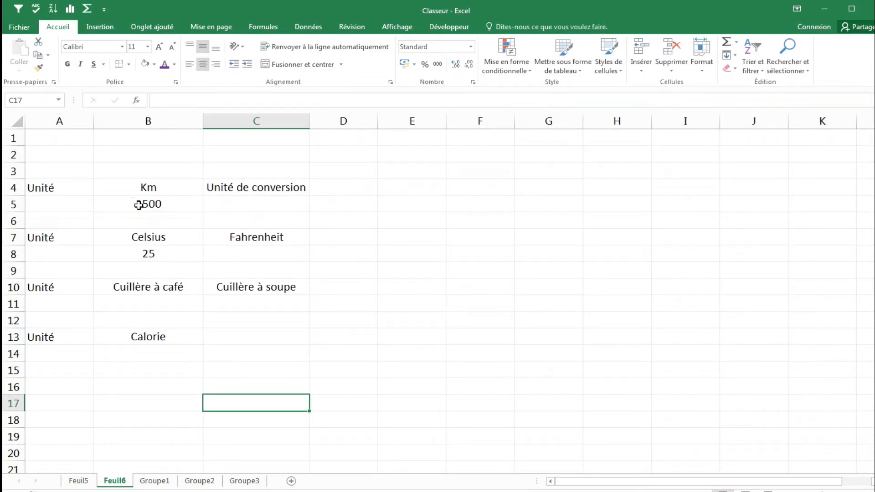
click(153, 205)
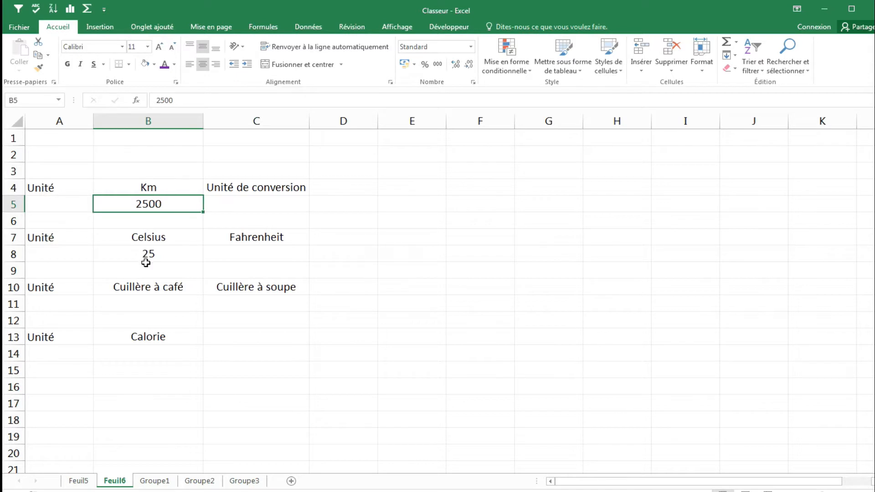
click(158, 252)
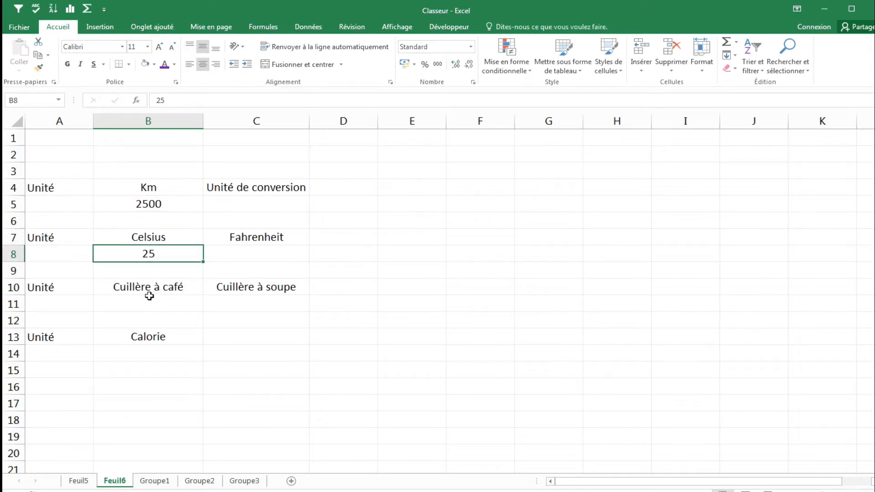
click(150, 297)
click(165, 204)
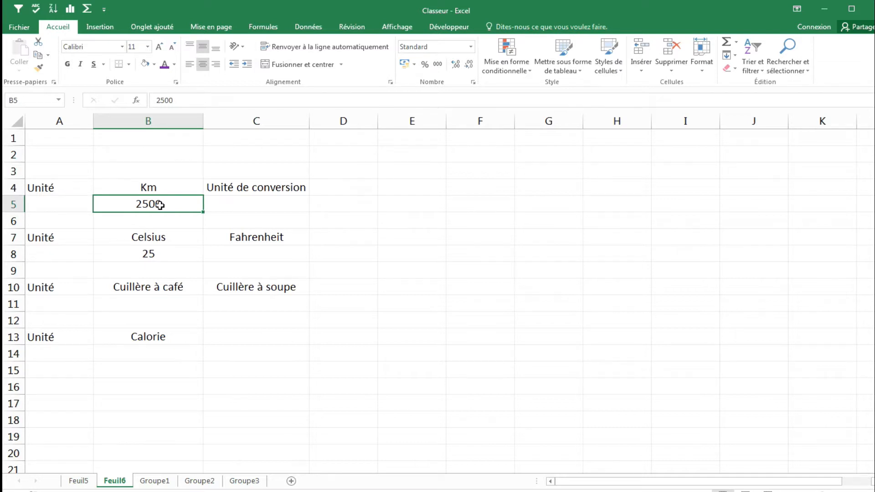
click(148, 187)
- Start a CONVERT formula in C5 with the kilometre value in B5 as the number to convert
click(230, 200)
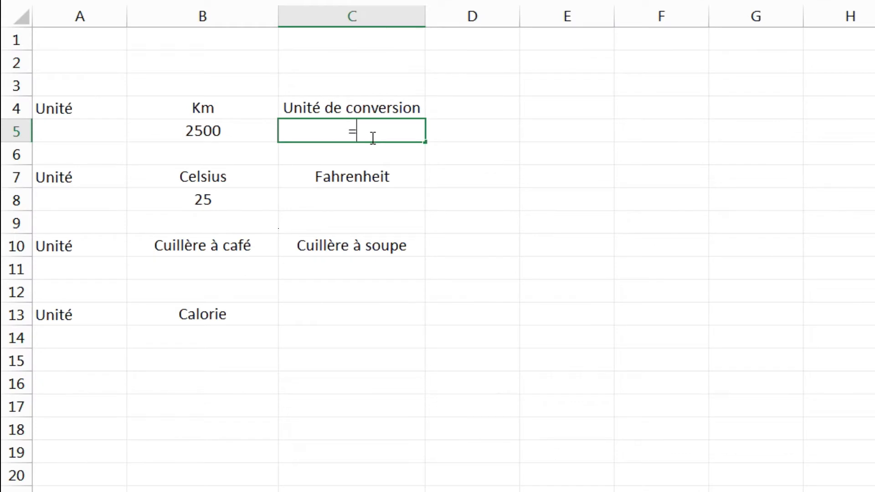
text(concer)
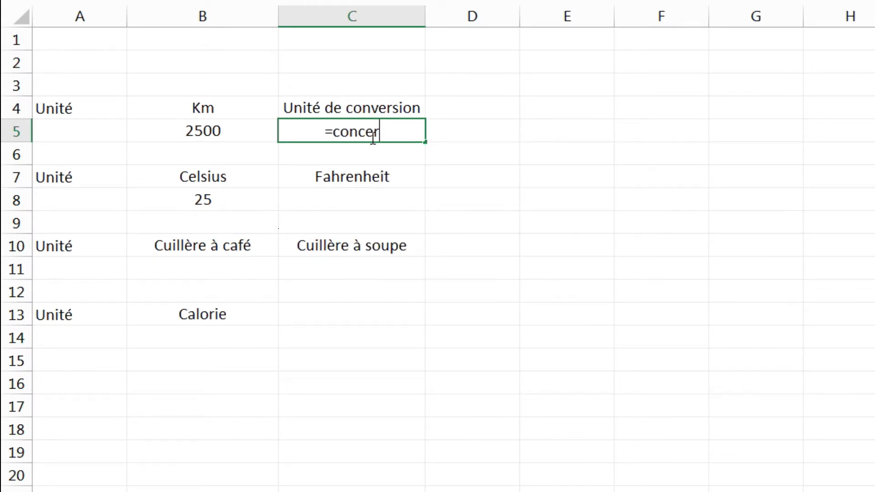
key(BackSpace)
key(BackSpace)
key(BackSpace)
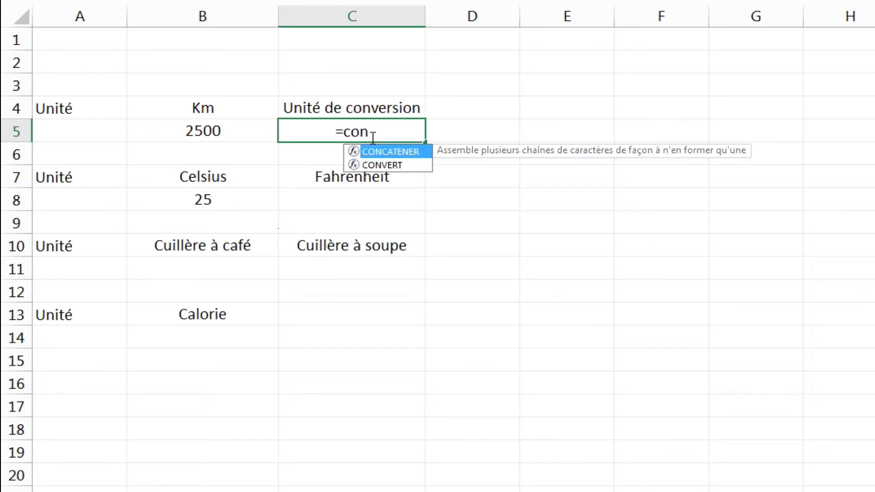
click(392, 167)
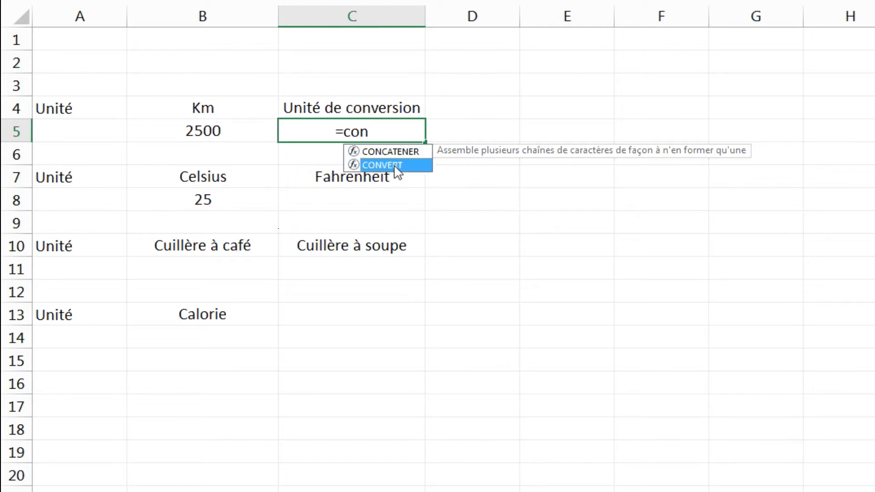
double_click(392, 166)
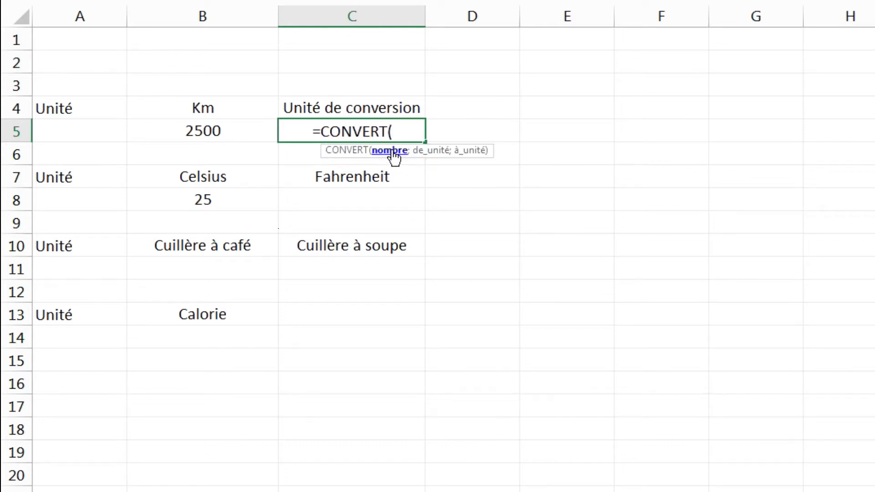
click(206, 135)
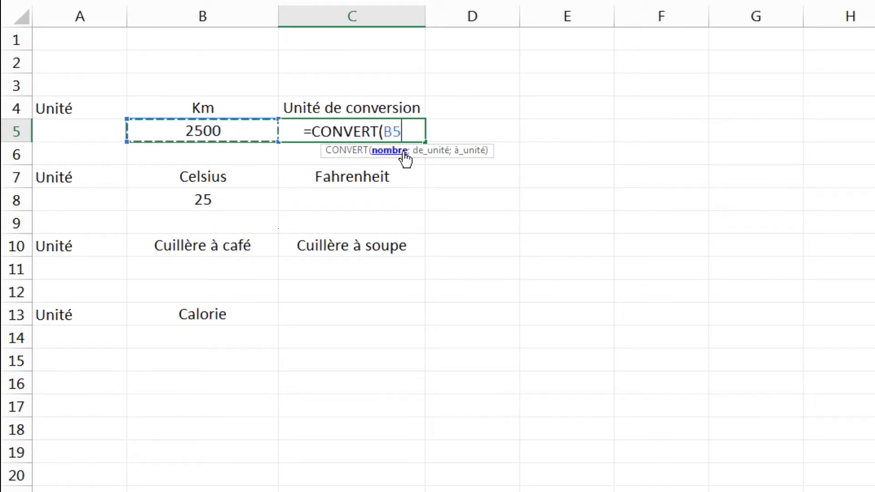
text(;)
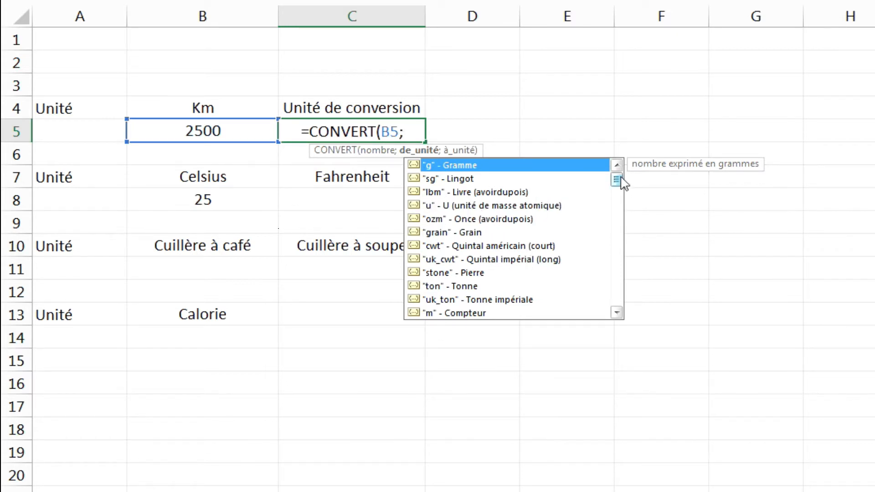
- Look through the available source units and enter "km" as the source unit of the C5 formula
drag(621, 178, 621, 309)
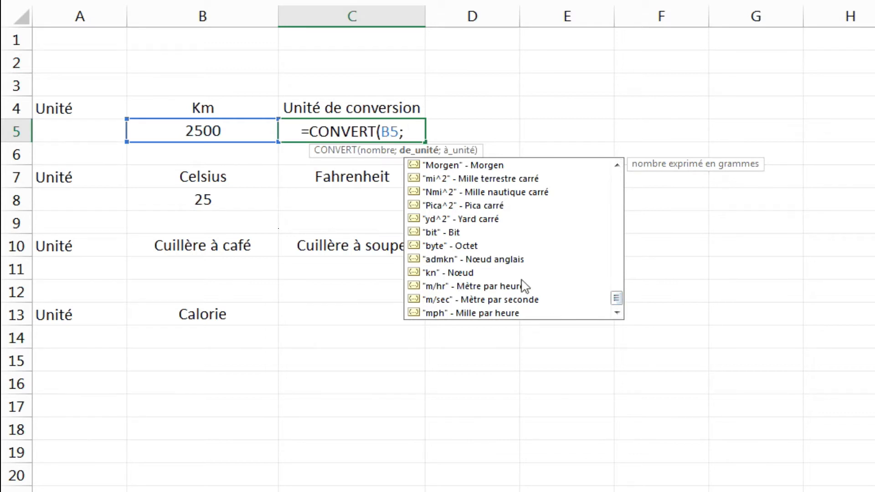
drag(620, 300, 628, 223)
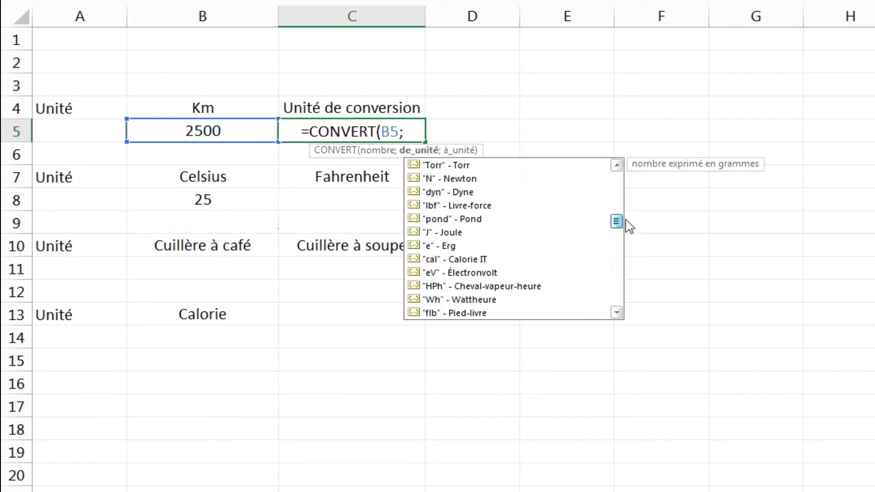
click(410, 138)
text(")
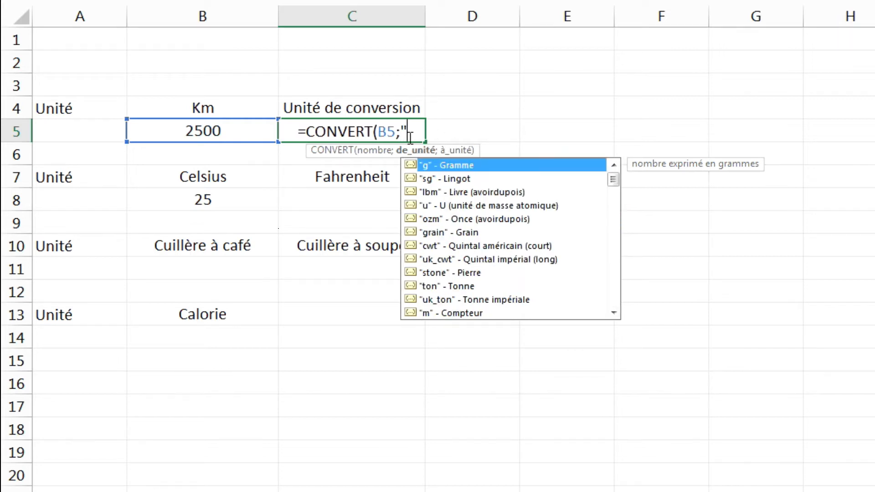
text(km")
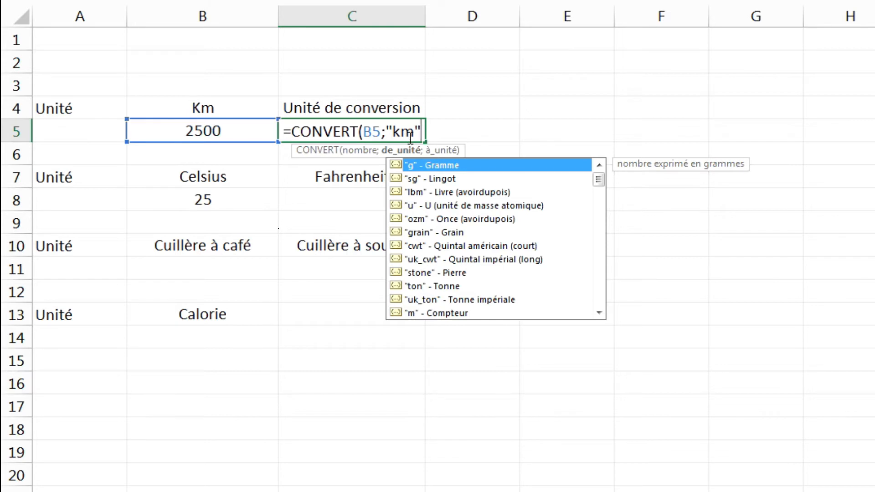
- Choose "survey_mi" (Mille terrestre américain) as the target unit and complete the formula in C5
text(;)
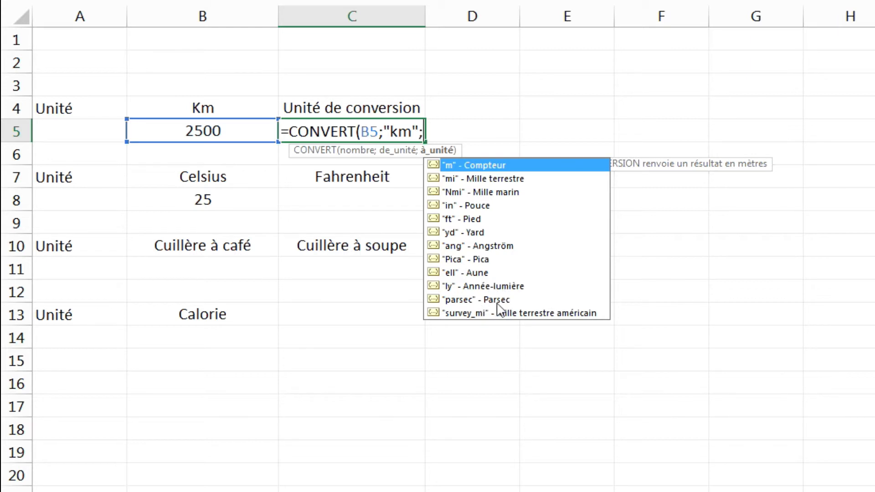
double_click(576, 313)
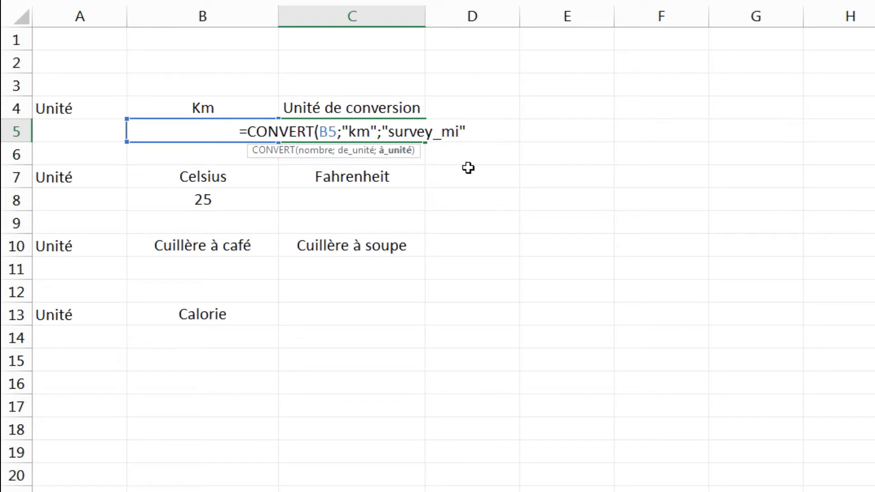
text())
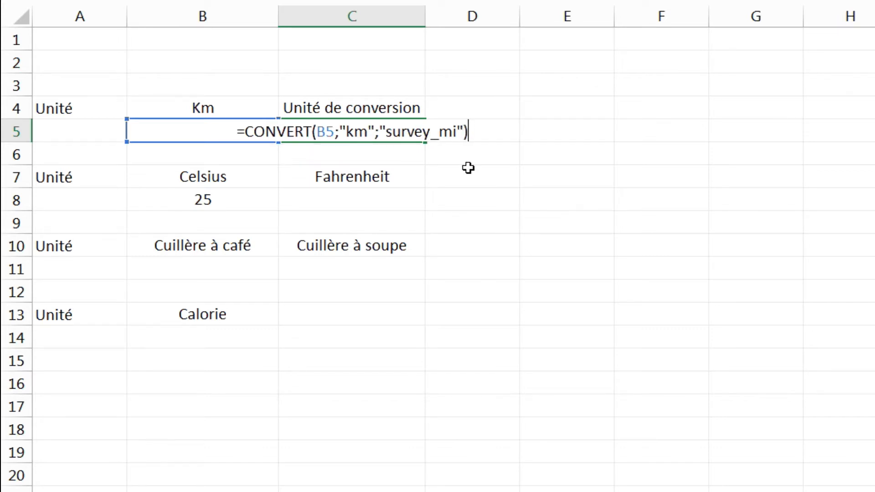
key(Return)
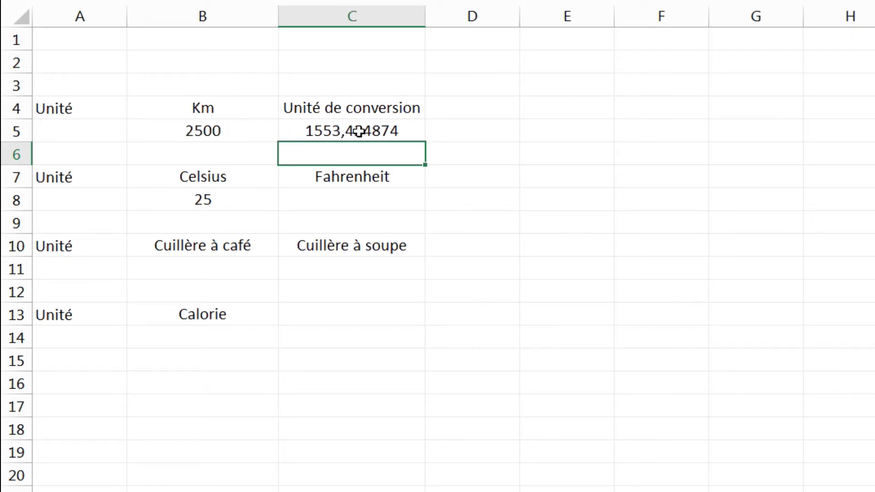
click(400, 131)
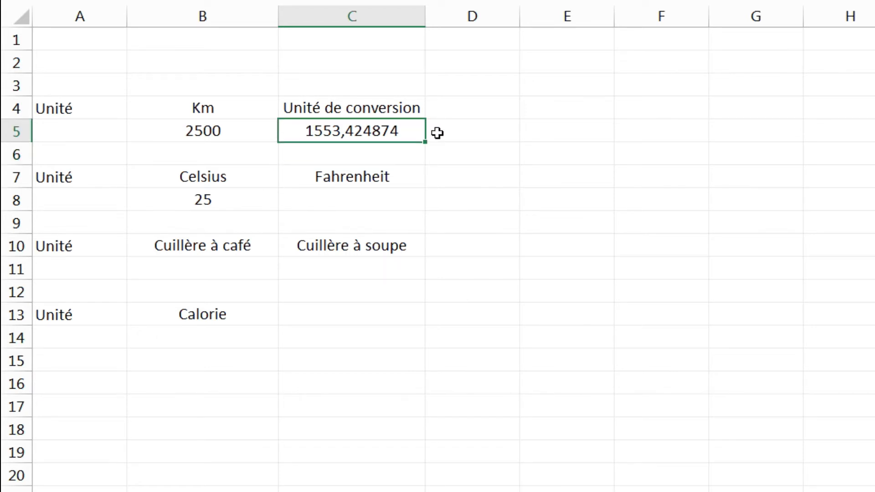
- Start a CONVERT formula in C8 with the Celsius value in B8 as the number to convert
click(338, 196)
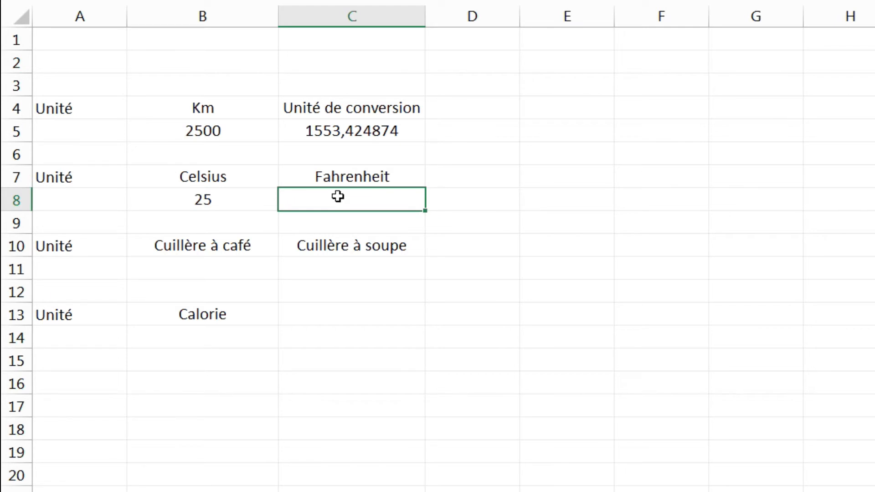
text(=convert)
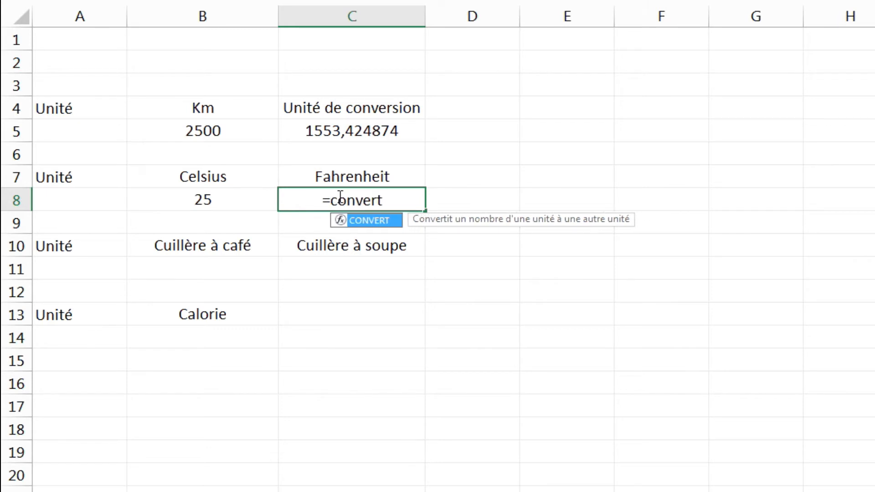
key(Tab)
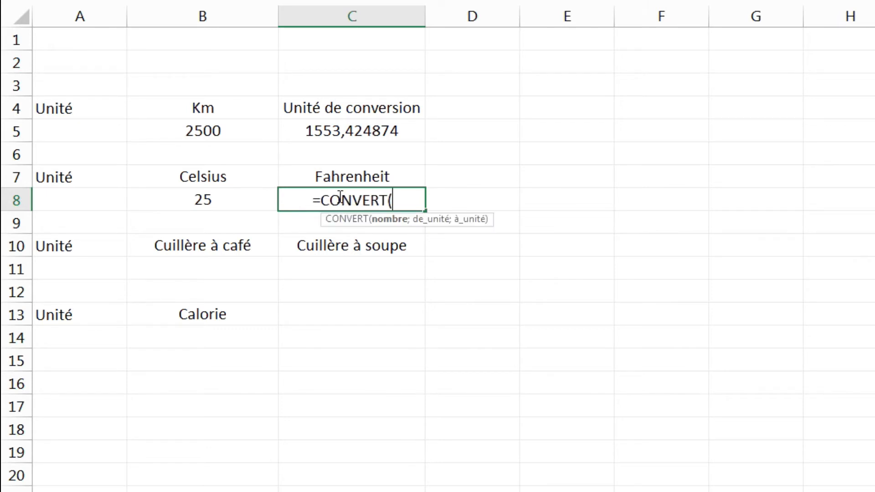
click(231, 201)
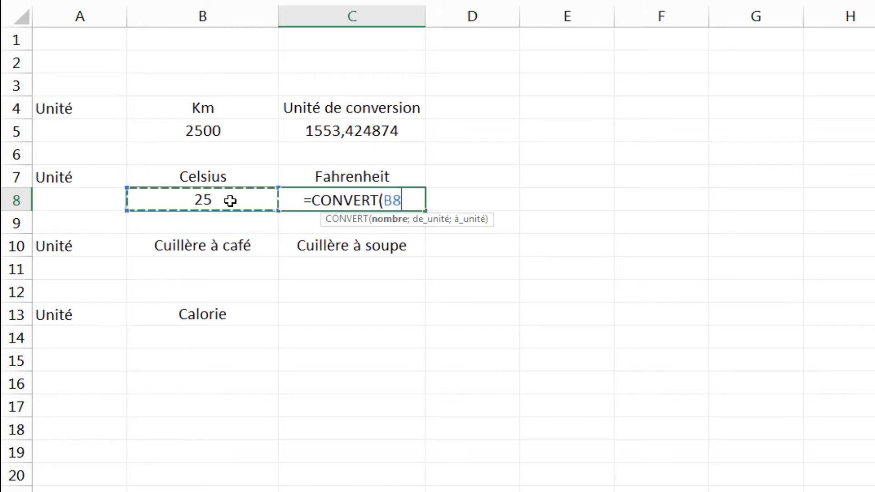
text(;)
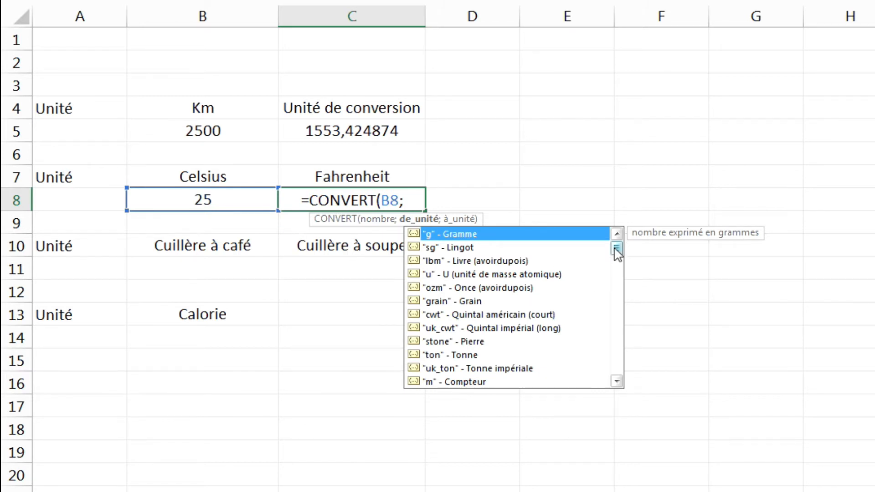
- Find "C" (Degré Celsius) among the available units and insert it as the source unit of the C8 formula
click(617, 382)
click(617, 381)
click(618, 381)
click(618, 381)
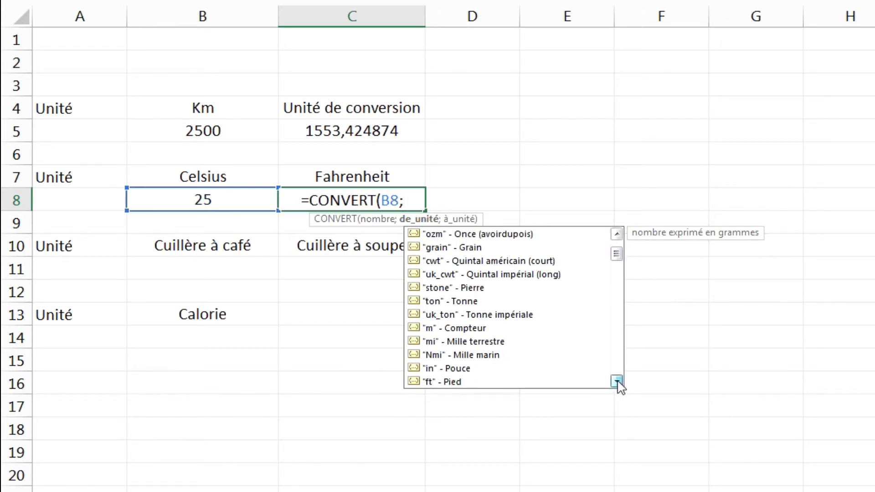
click(617, 382)
click(618, 382)
click(617, 382)
click(618, 381)
click(618, 381)
click(617, 382)
click(617, 382)
click(617, 382)
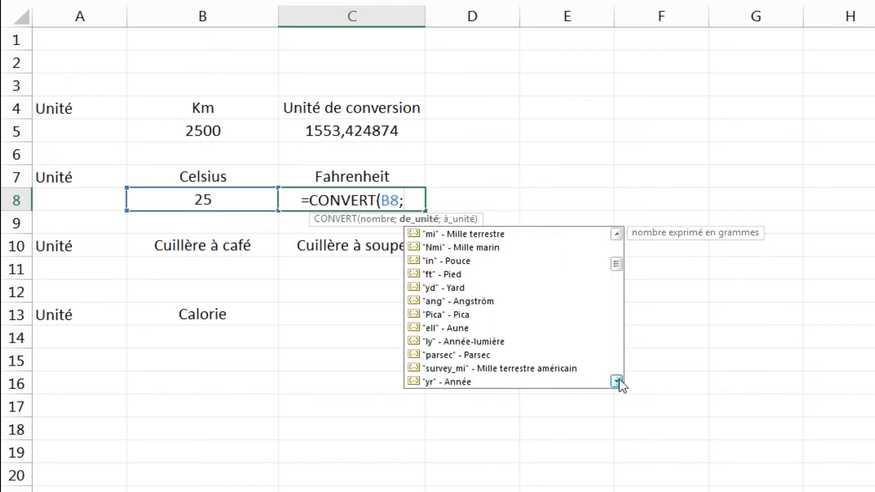
click(617, 381)
click(617, 382)
click(617, 382)
click(618, 381)
click(617, 381)
click(617, 381)
click(617, 381)
click(617, 382)
click(617, 382)
click(618, 382)
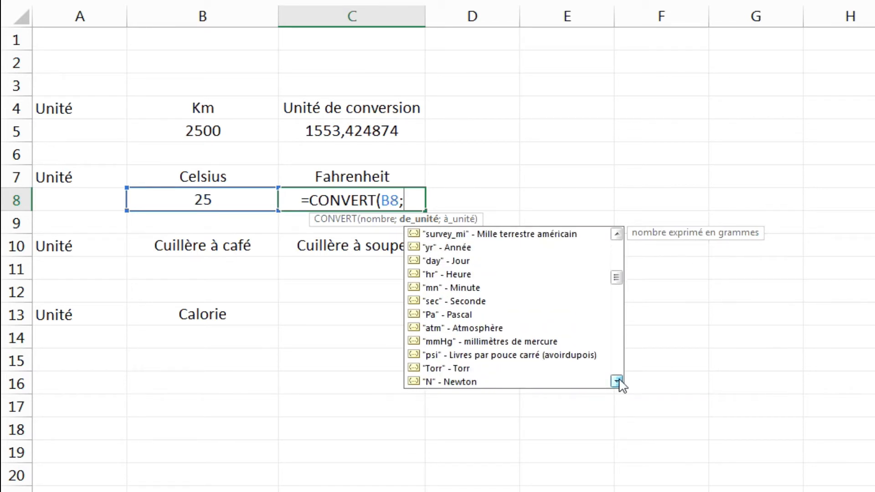
click(618, 381)
click(617, 382)
click(618, 381)
click(617, 382)
click(617, 382)
click(618, 381)
click(617, 382)
click(618, 381)
click(617, 381)
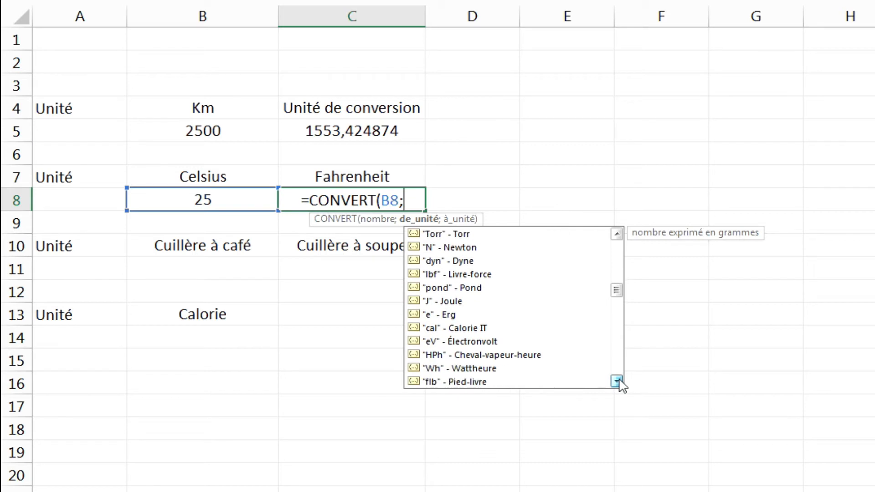
click(617, 382)
click(617, 381)
click(617, 382)
click(617, 382)
click(617, 381)
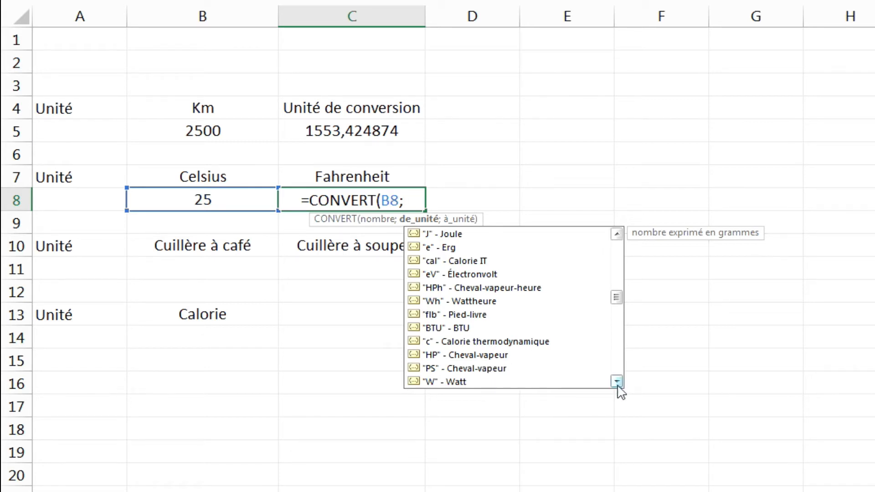
click(617, 382)
click(617, 382)
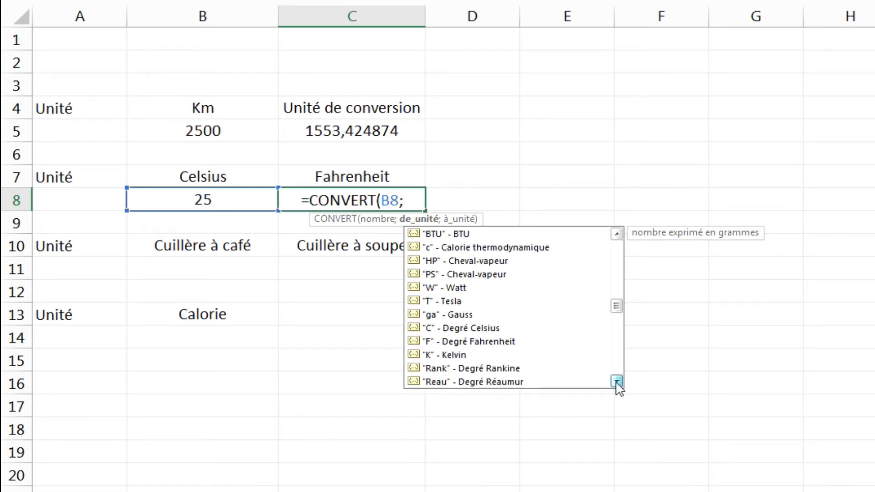
click(616, 383)
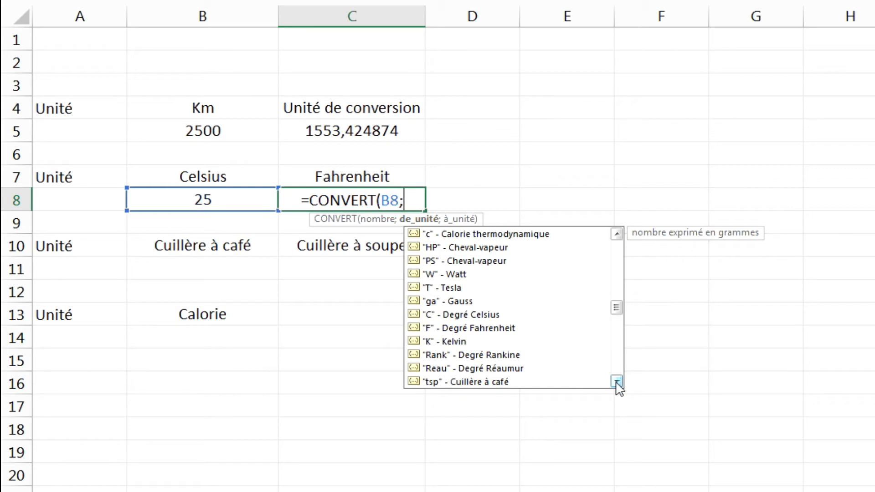
double_click(465, 316)
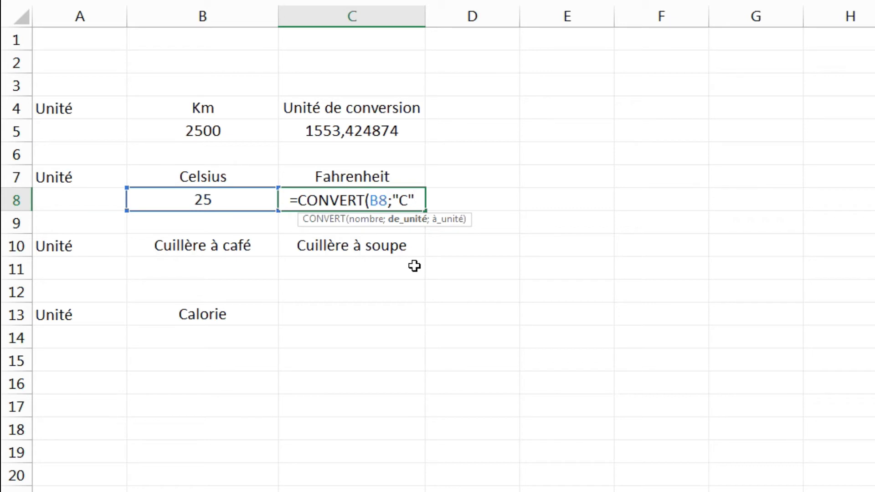
- Choose "F" (Degré Fahrenheit) as the target unit and complete the CONVERT formula in C8
text(;)
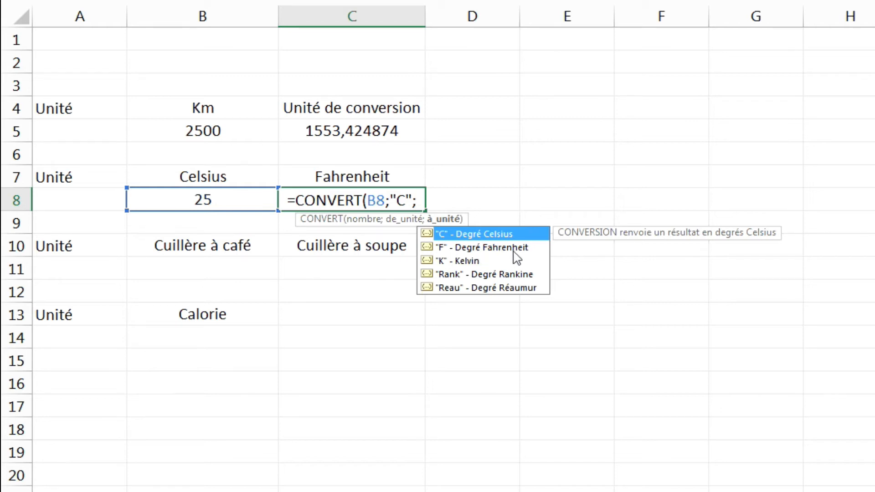
click(496, 253)
double_click(496, 248)
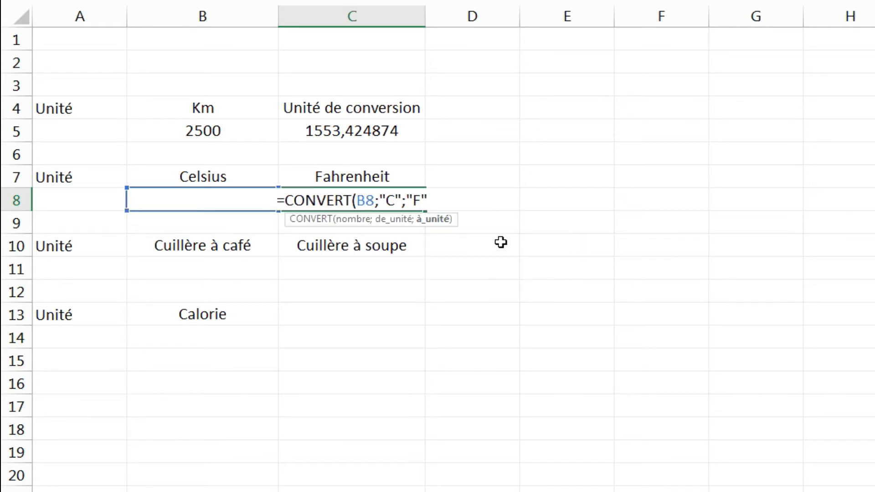
text())
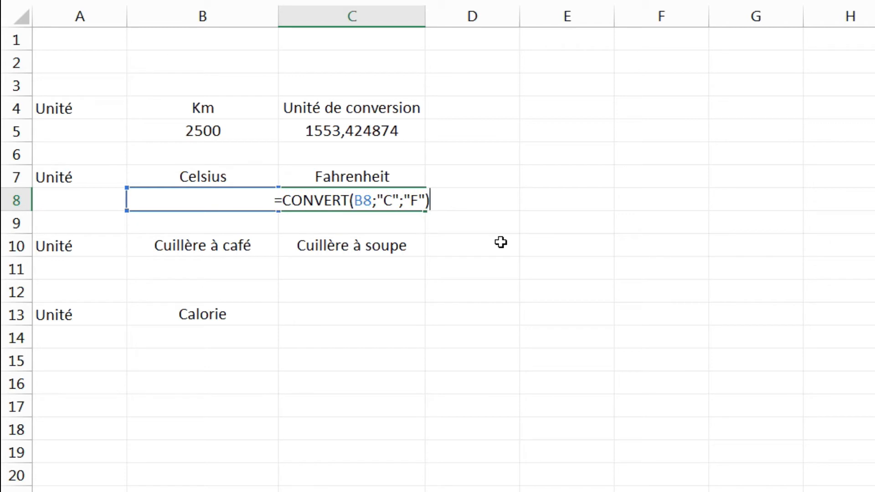
key(Return)
click(216, 197)
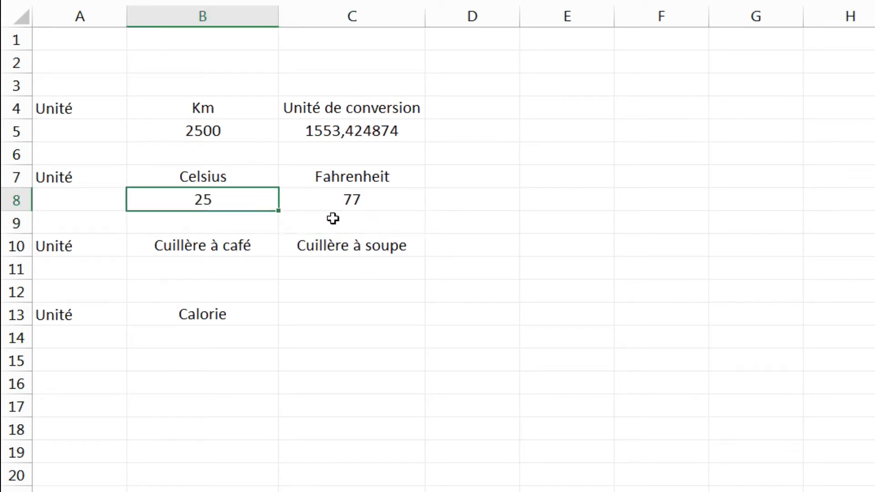
click(360, 201)
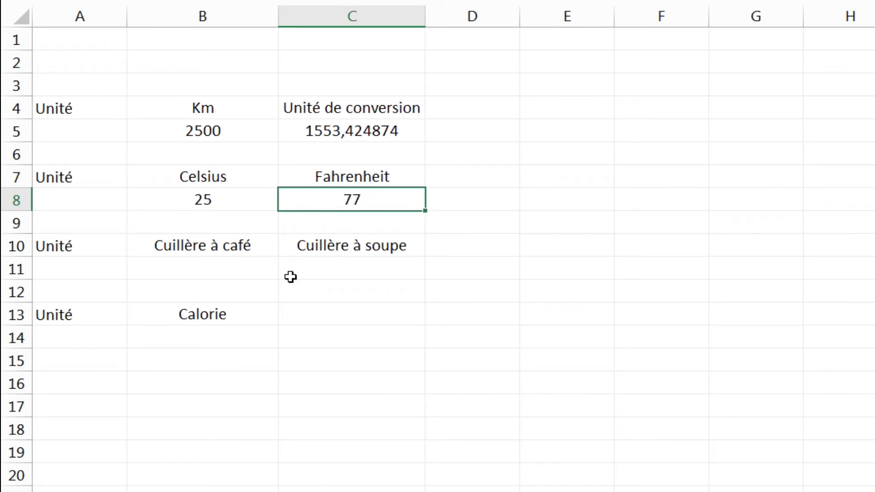
- Enter 2 in B11 as the number of teaspoons (Cuillère à café)
click(182, 265)
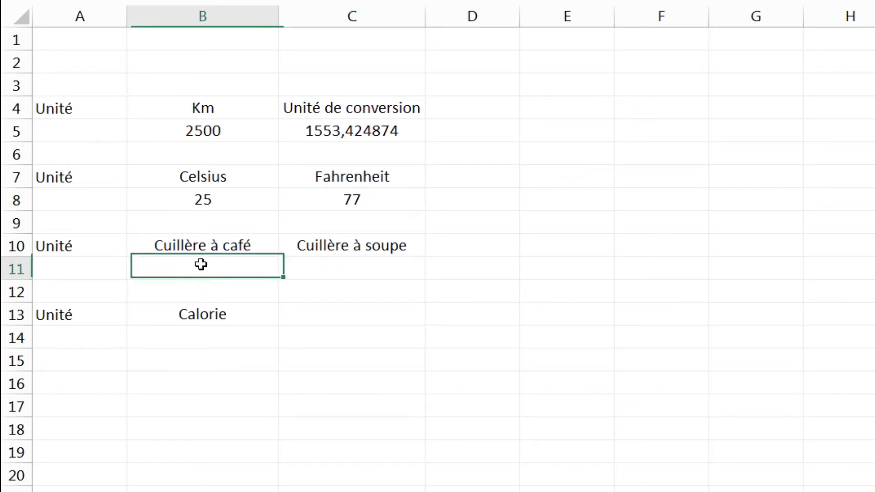
double_click(223, 265)
text(2)
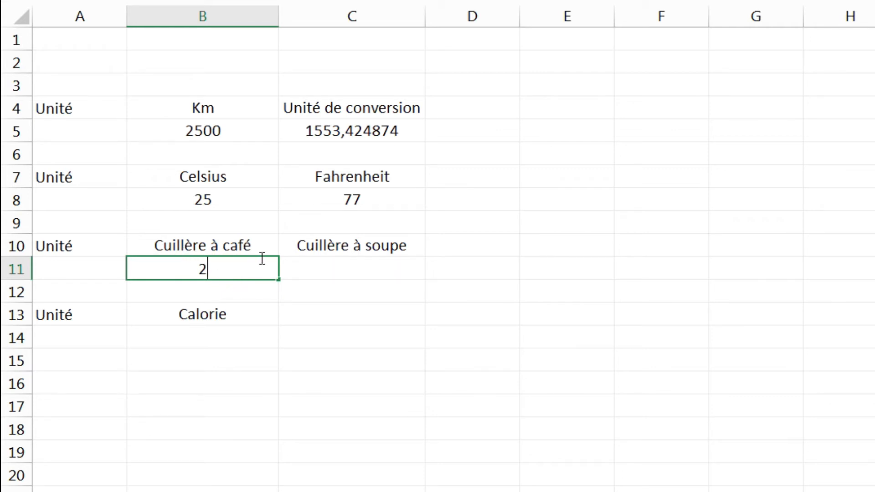
- Start a CONVERT formula in C11 with the teaspoon value in B11 as the number to convert
click(352, 268)
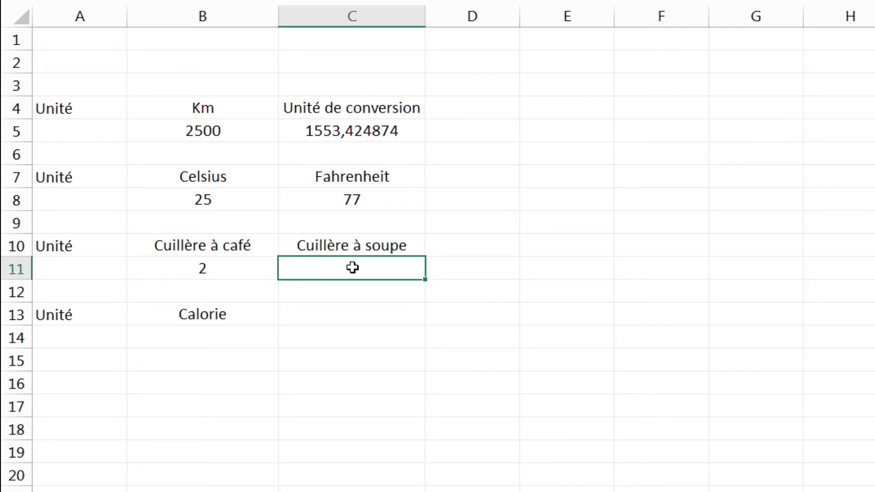
double_click(352, 268)
text(=conc)
key(BackSpace)
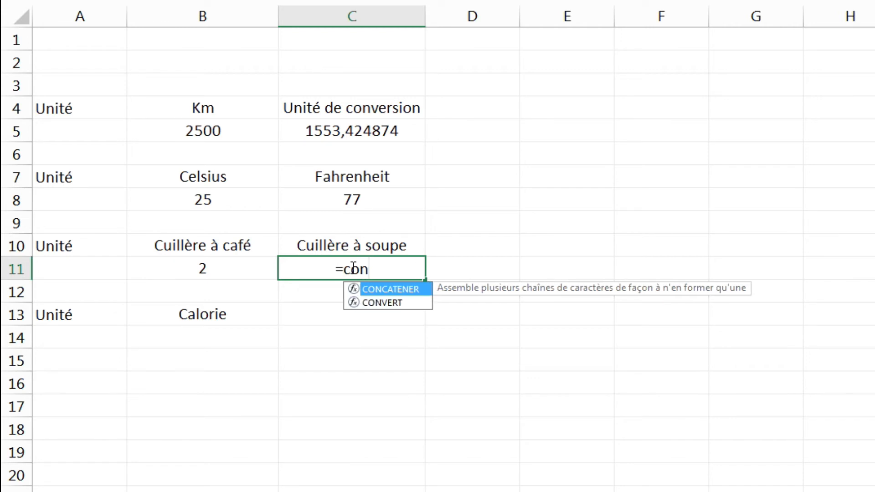
text(v)
key(Tab)
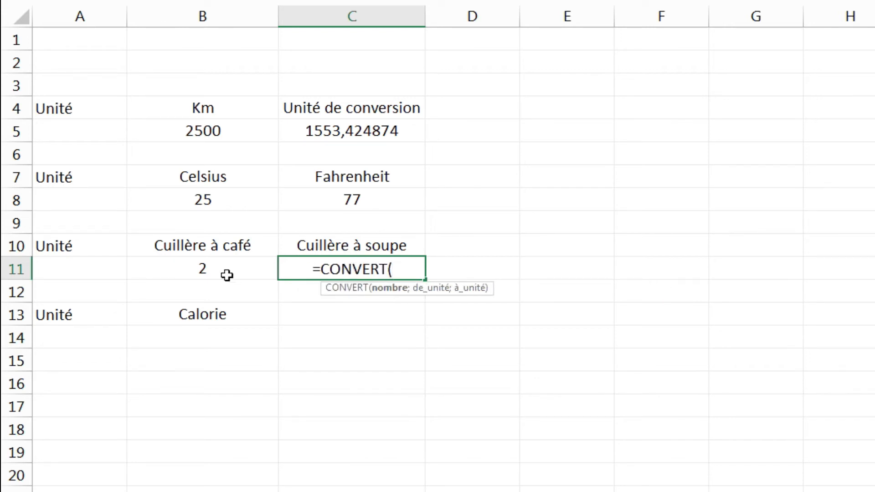
click(188, 266)
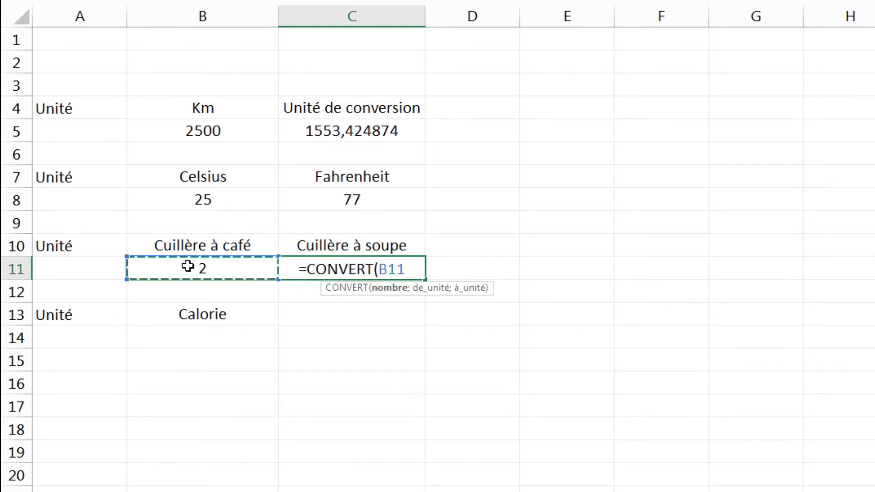
- Find "tsp" (Cuillère à café) among the available units and insert it as the source unit of the C11 formula
text(;)
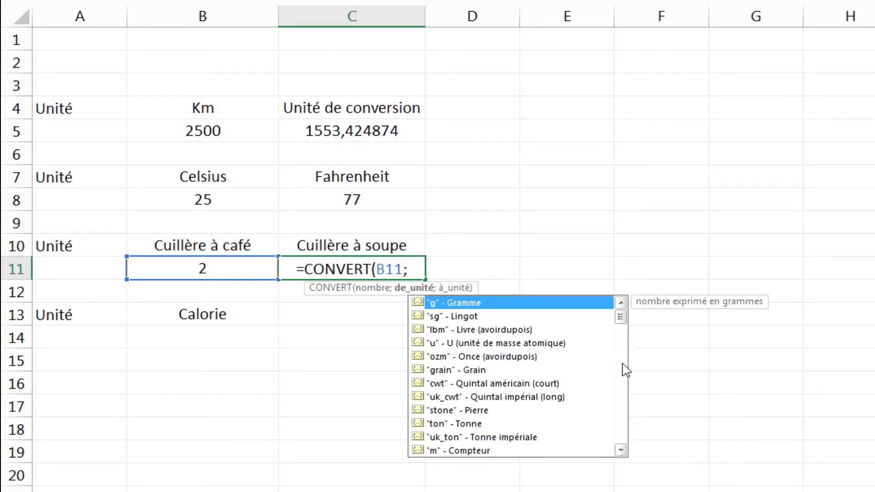
click(621, 450)
click(621, 451)
click(621, 451)
click(621, 450)
click(621, 450)
click(621, 451)
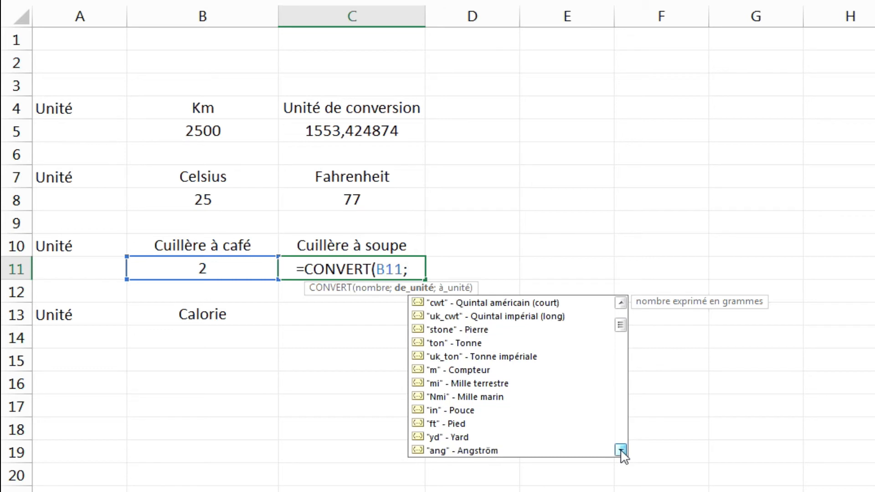
click(621, 451)
click(621, 450)
click(621, 451)
click(621, 450)
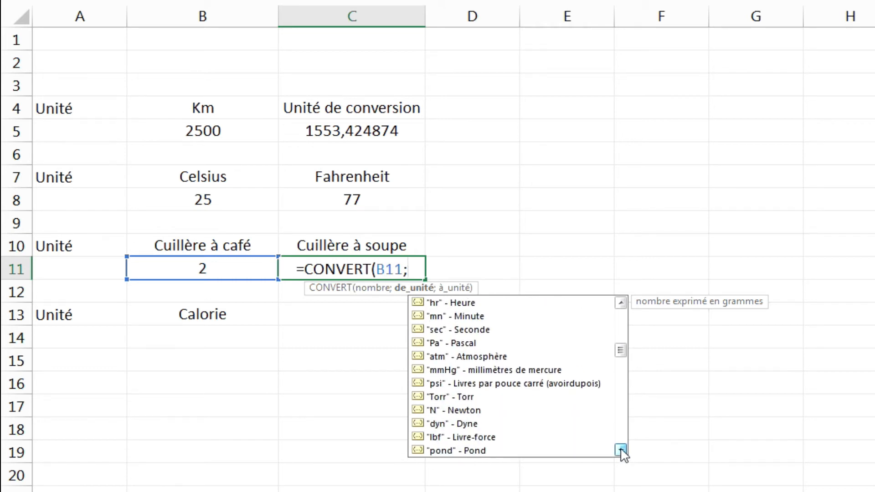
click(621, 450)
click(621, 451)
click(621, 450)
click(621, 450)
click(621, 451)
click(621, 451)
click(621, 450)
click(620, 450)
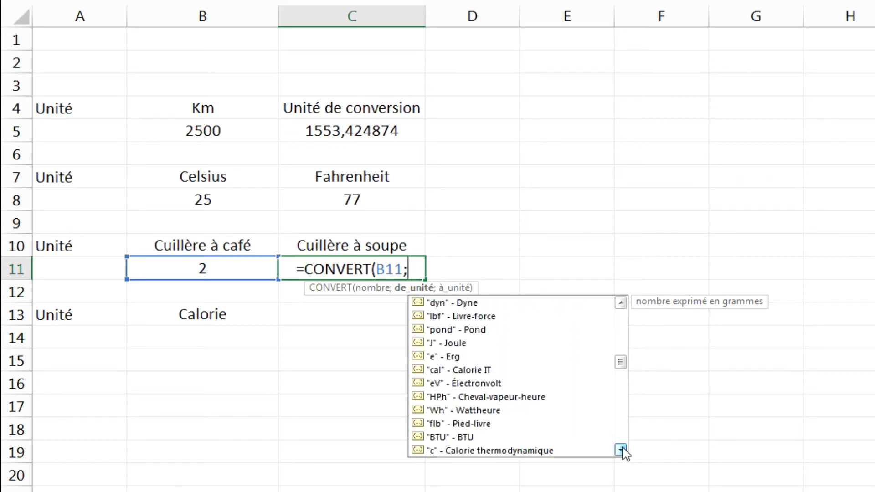
click(621, 451)
click(621, 451)
click(621, 450)
click(621, 451)
click(621, 451)
click(621, 450)
click(621, 451)
click(621, 450)
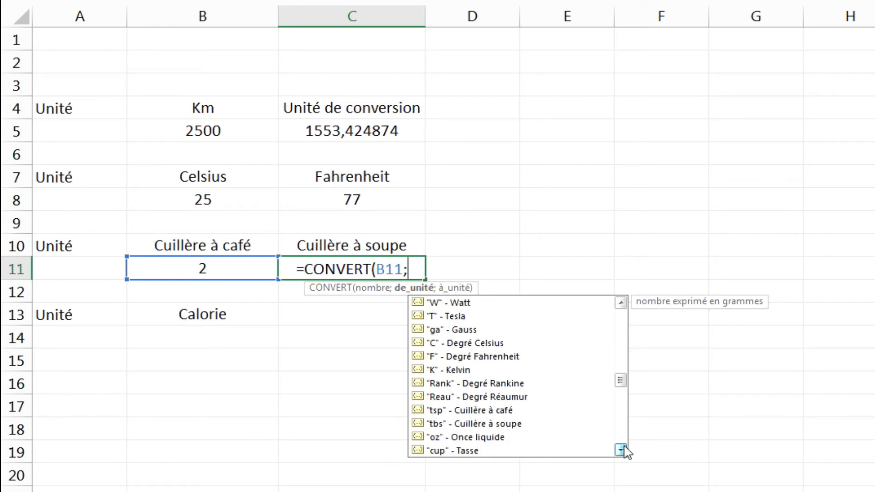
click(621, 451)
click(620, 450)
click(620, 450)
click(621, 451)
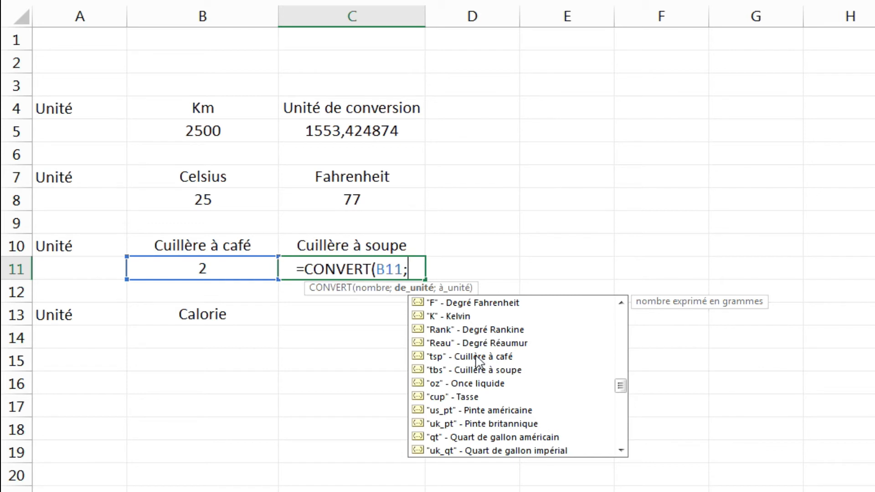
double_click(475, 356)
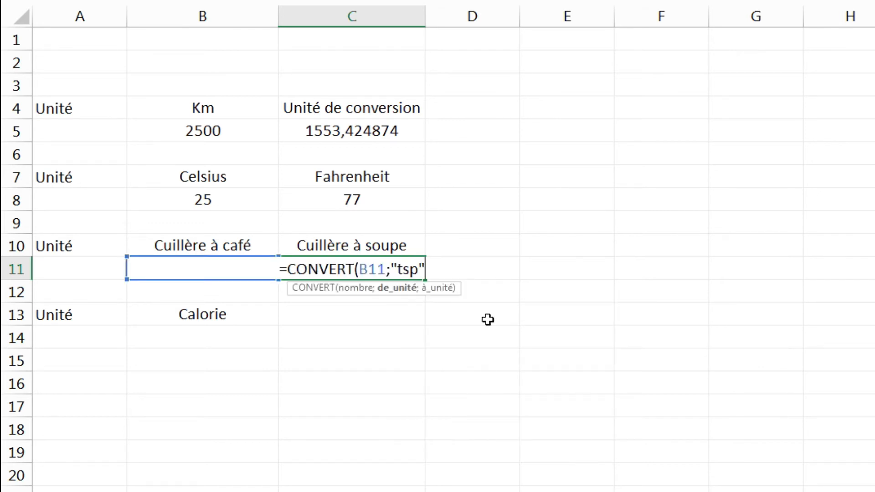
- Choose "tbs" (Cuillère à soupe) as the target unit and complete the CONVERT formula in C11
text(;)
mouse_move(605, 340)
mouse_down()
mouse_move(612, 386)
mouse_move(616, 343)
mouse_up()
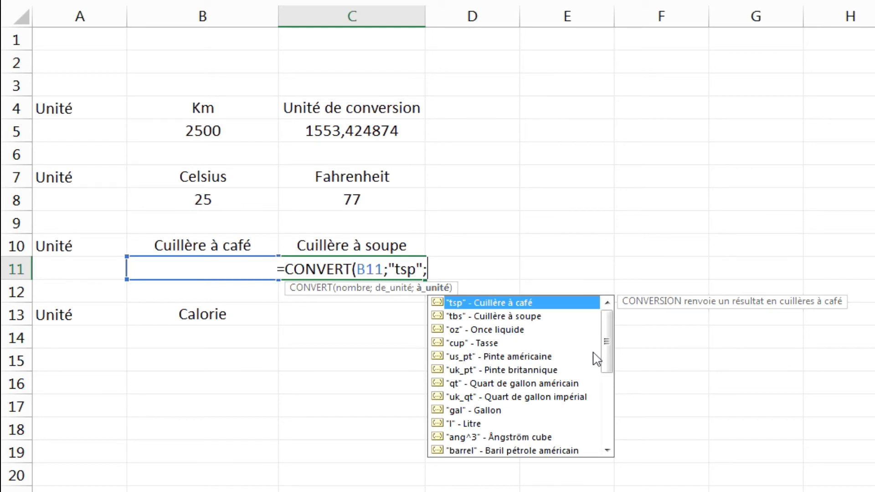
drag(608, 351, 565, 351)
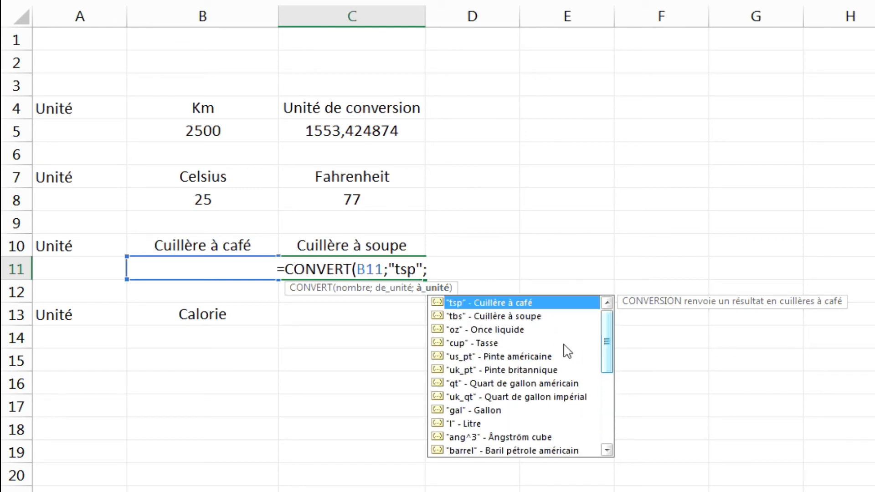
double_click(514, 319)
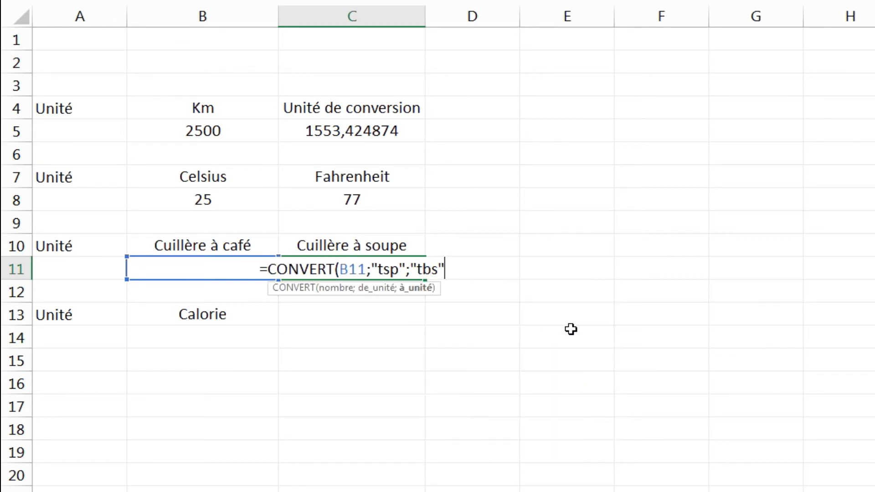
text())
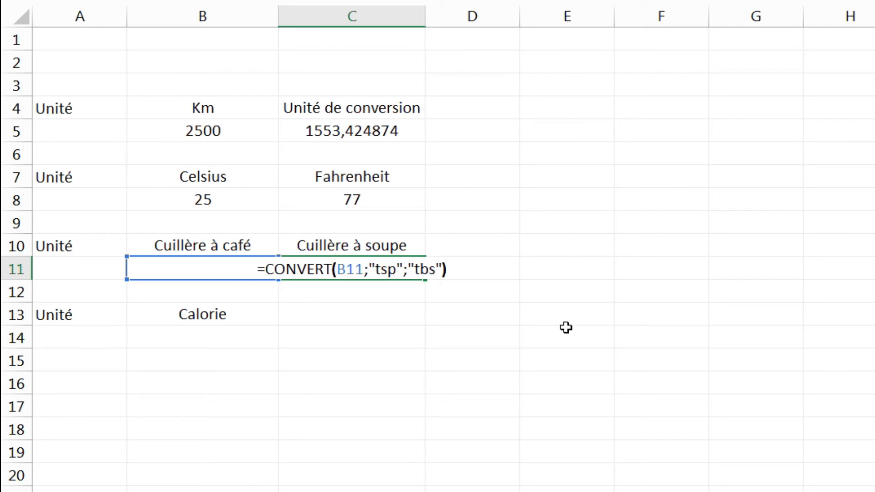
key(Return)
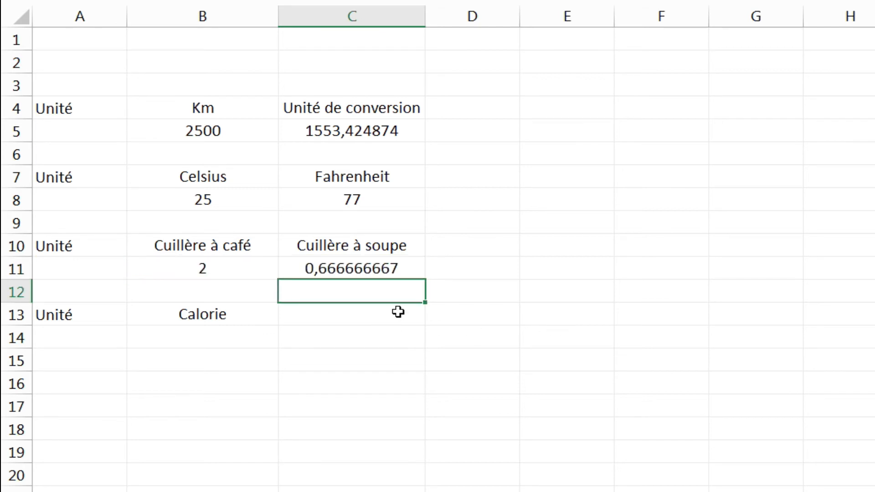
click(244, 268)
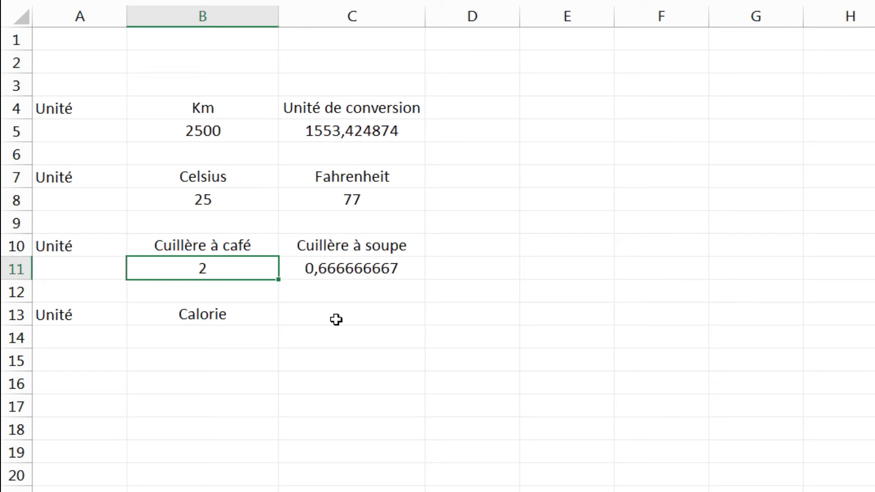
- Enter 600 in B14 as the calorie value
click(248, 337)
text(600)
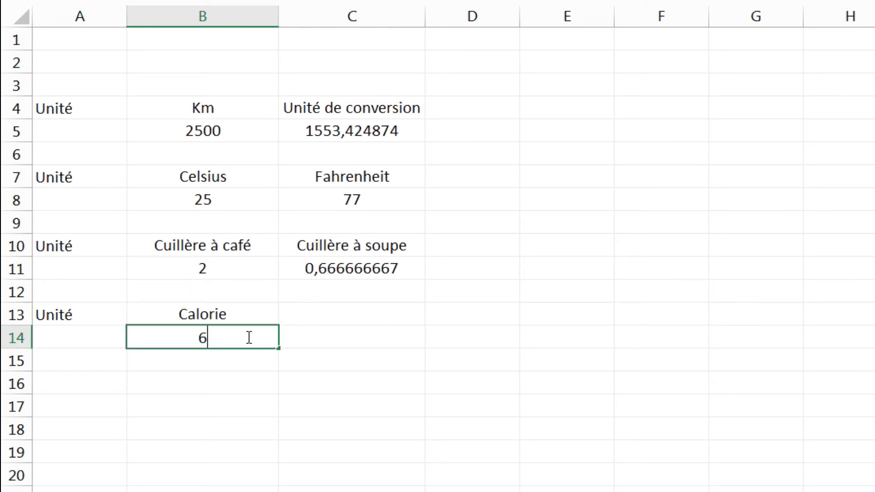
click(349, 314)
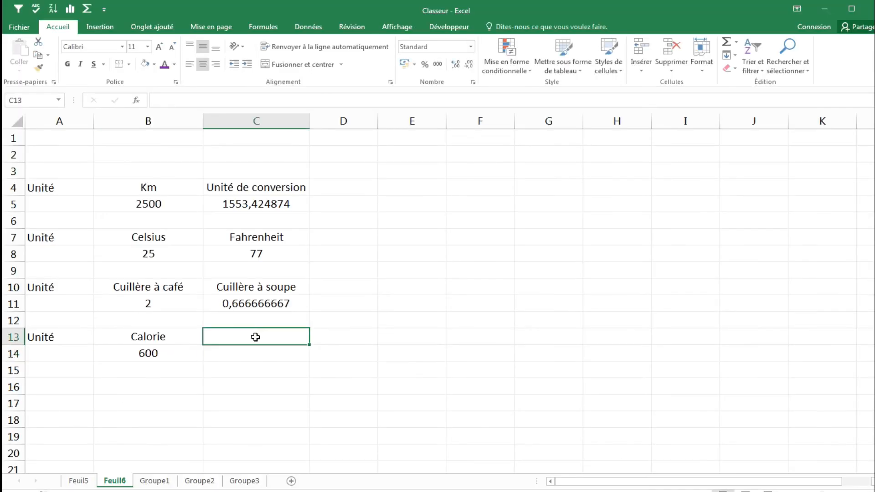
- Start a CONVERT formula in C14 with the calorie value in B14 as the number to convert
click(253, 354)
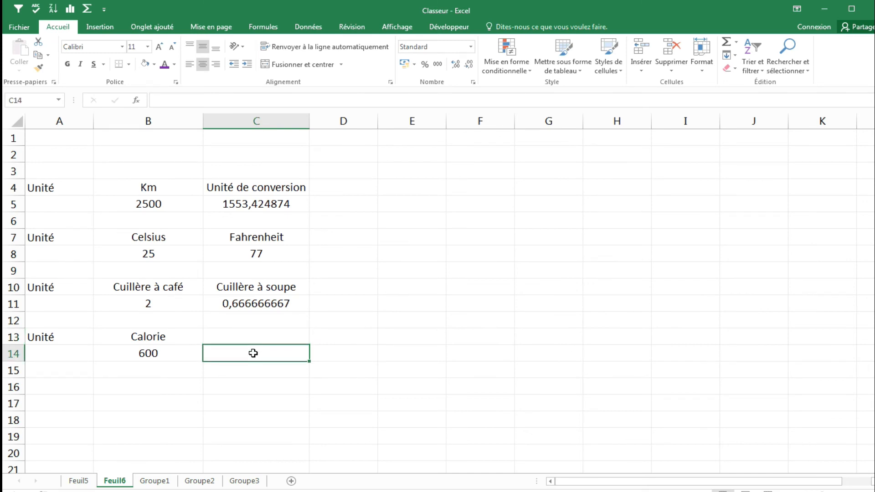
text(=conver)
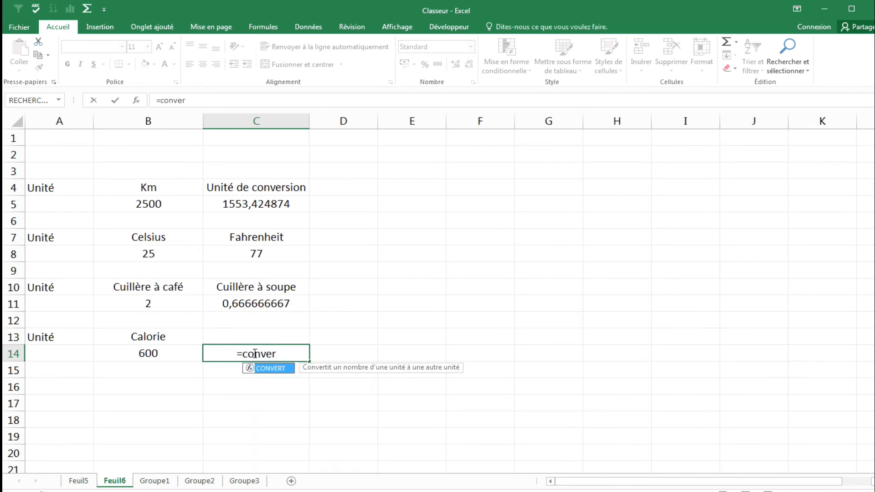
key(Tab)
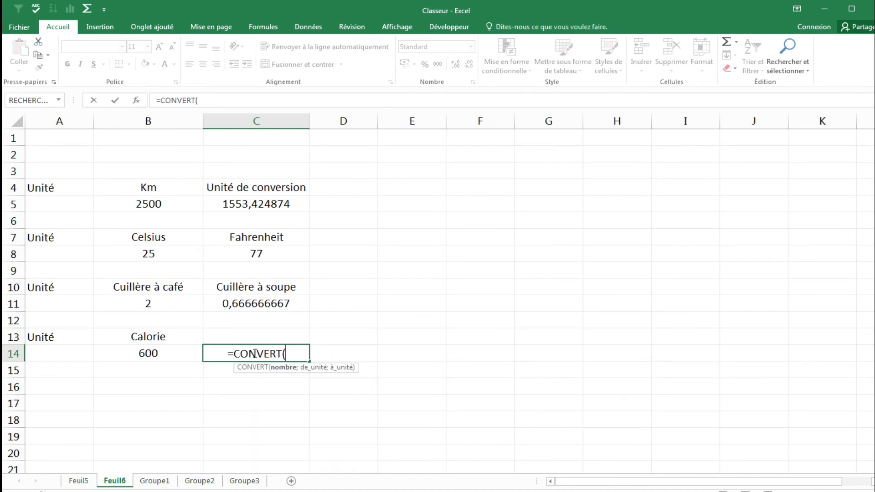
click(160, 353)
- Find "cal" (Calorie IT) among the available units and insert it as the source unit of the C14 formula
text(;)
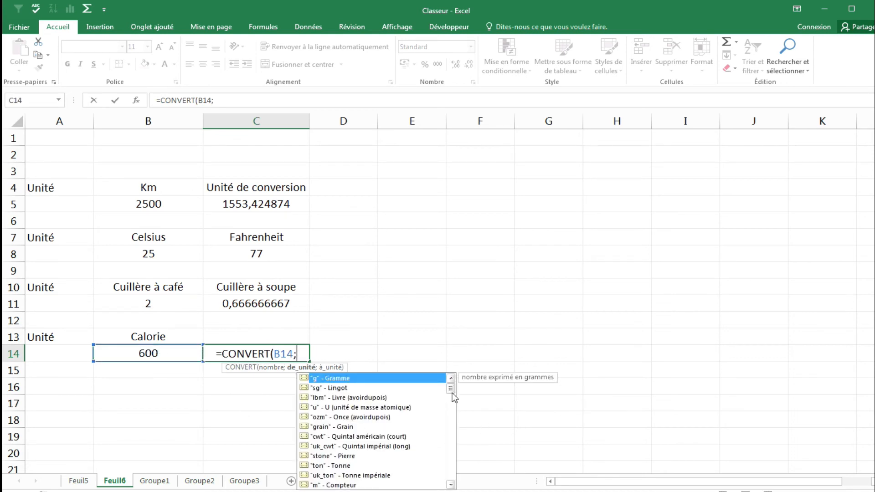
scroll(452, 389, down, 5)
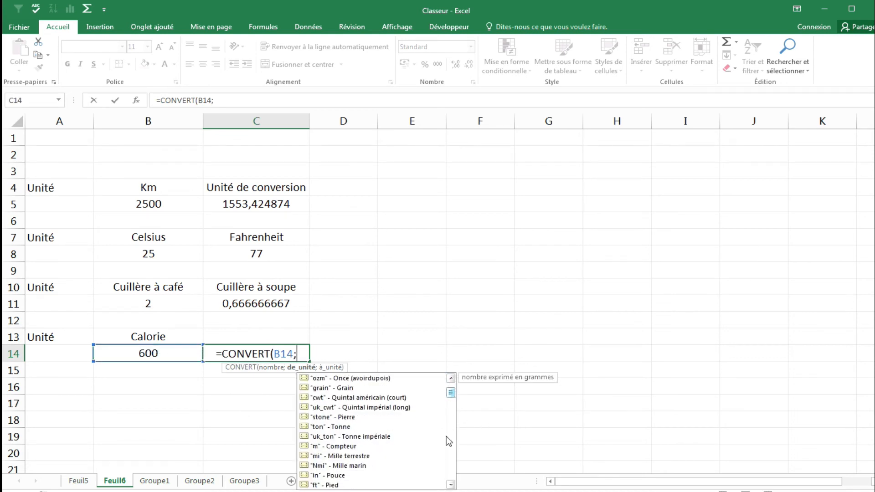
click(451, 485)
click(451, 485)
click(451, 485)
click(451, 485)
click(451, 486)
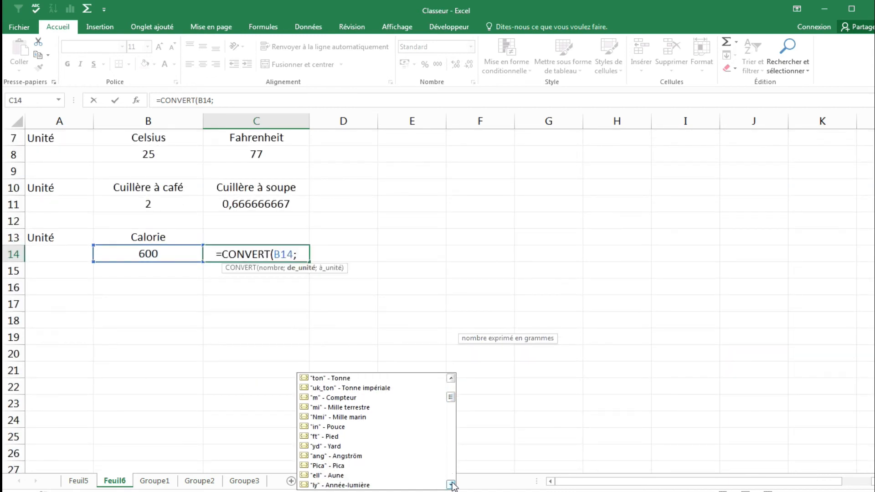
click(451, 485)
click(451, 485)
click(450, 485)
click(451, 485)
click(451, 485)
click(451, 486)
click(451, 485)
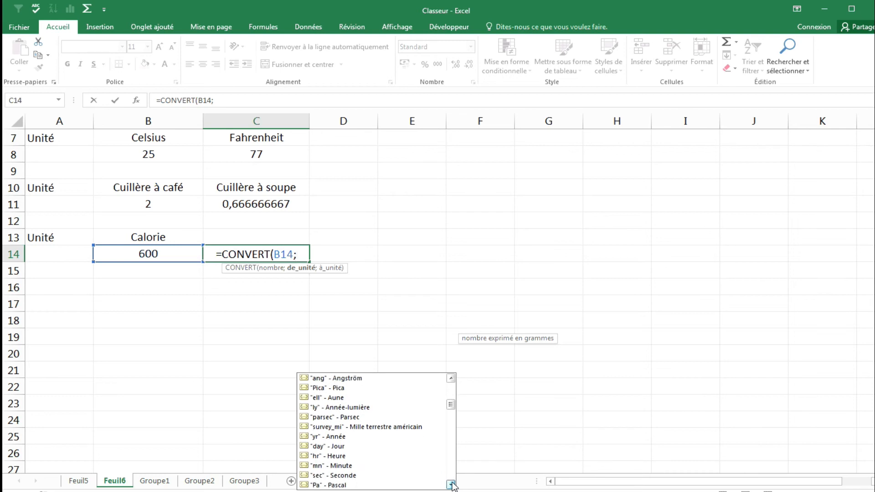
click(451, 485)
click(451, 485)
click(451, 485)
click(451, 485)
click(451, 485)
click(451, 485)
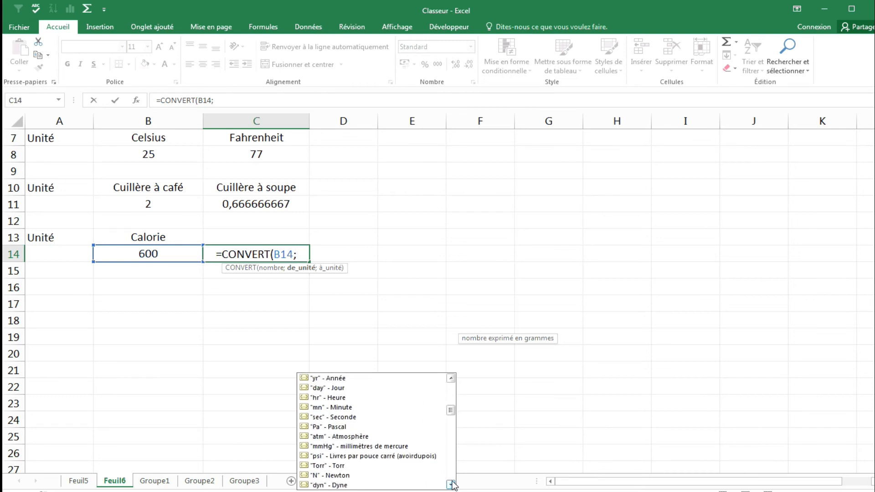
click(450, 485)
click(450, 485)
click(451, 485)
click(451, 485)
click(451, 485)
click(451, 485)
click(451, 485)
click(451, 485)
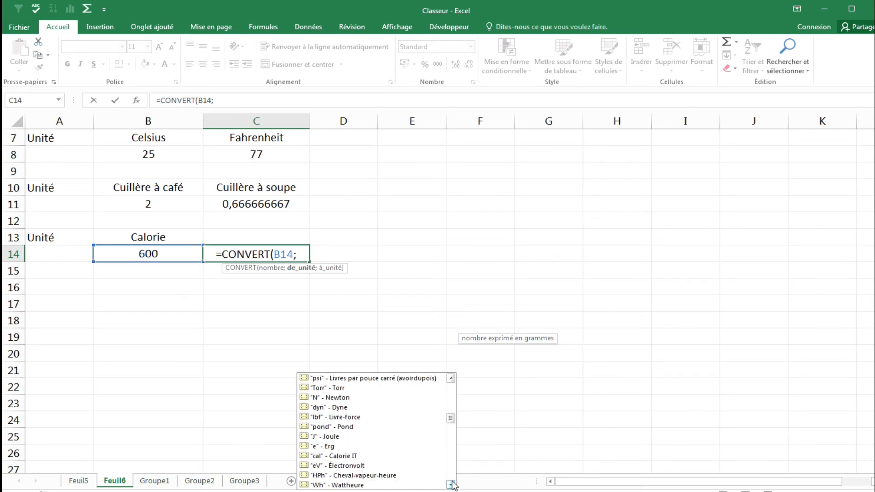
click(451, 485)
double_click(345, 447)
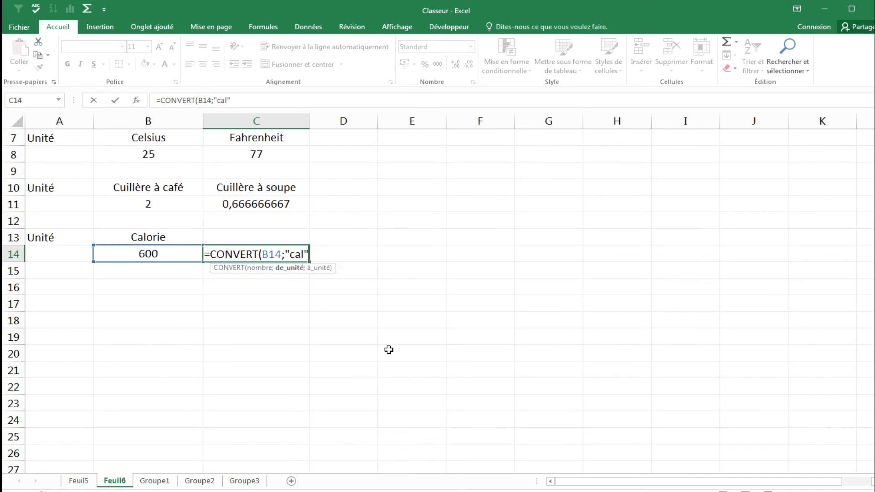
- Choose "HPh" (Cheval-vapeur-heure) as the target unit and complete the CONVERT formula in C14
text(;)
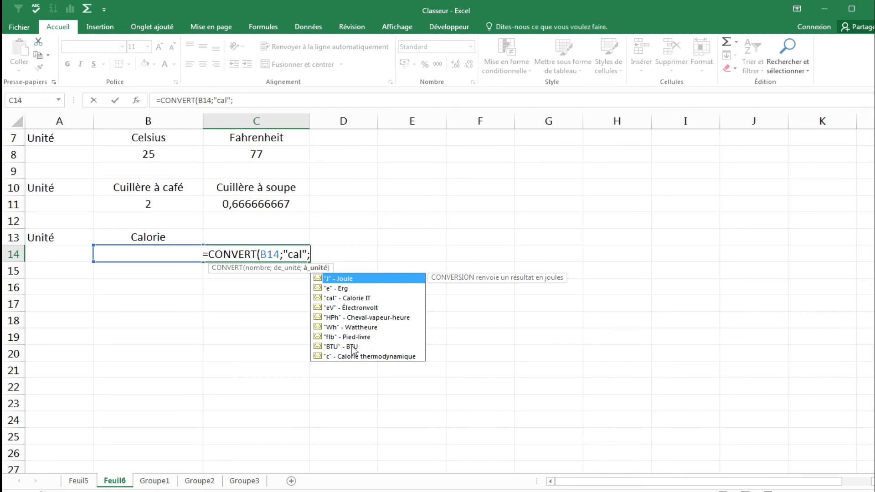
double_click(375, 318)
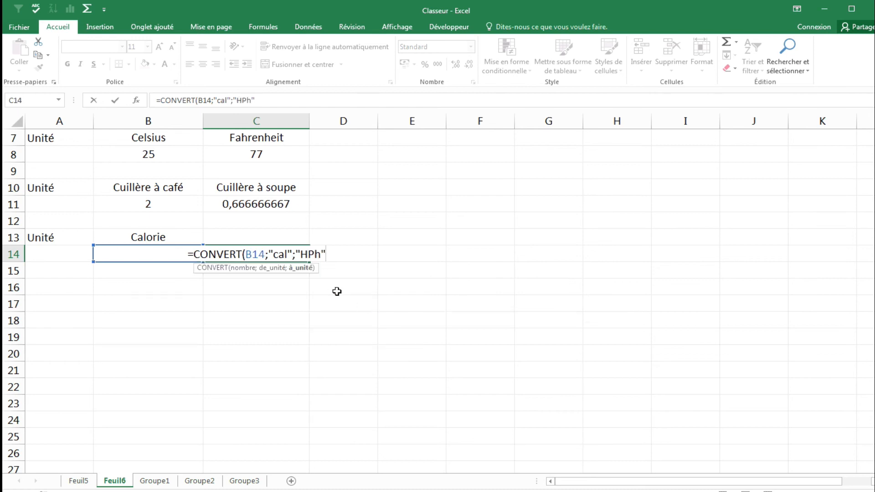
text())
key(ctrl+Return)
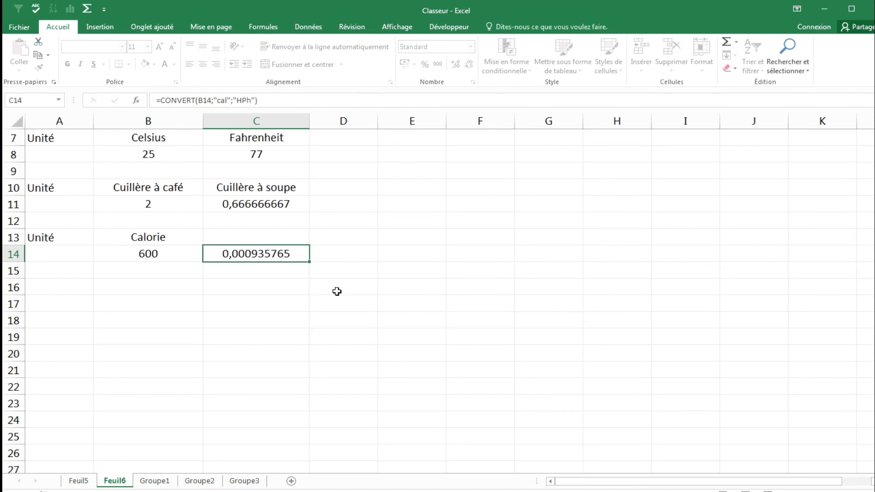
key(Down)
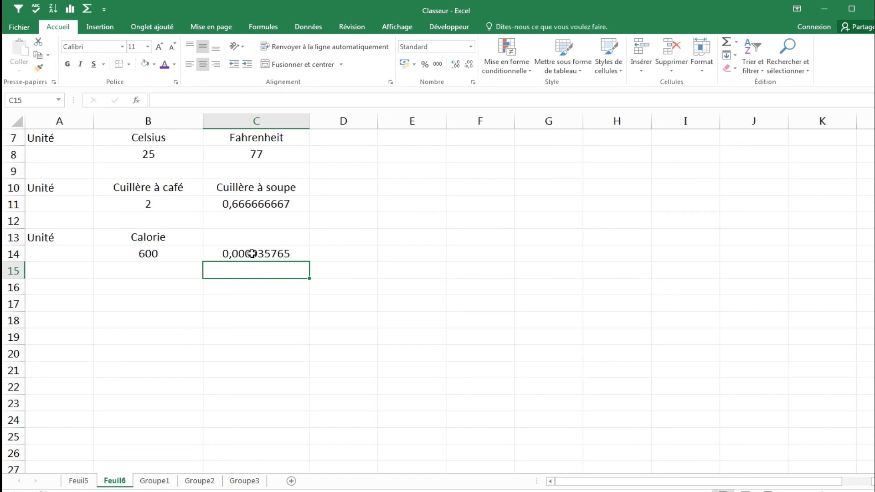
- Enter "Cheval vapeur heure" in C13 as the heading above the converted calorie value
click(213, 237)
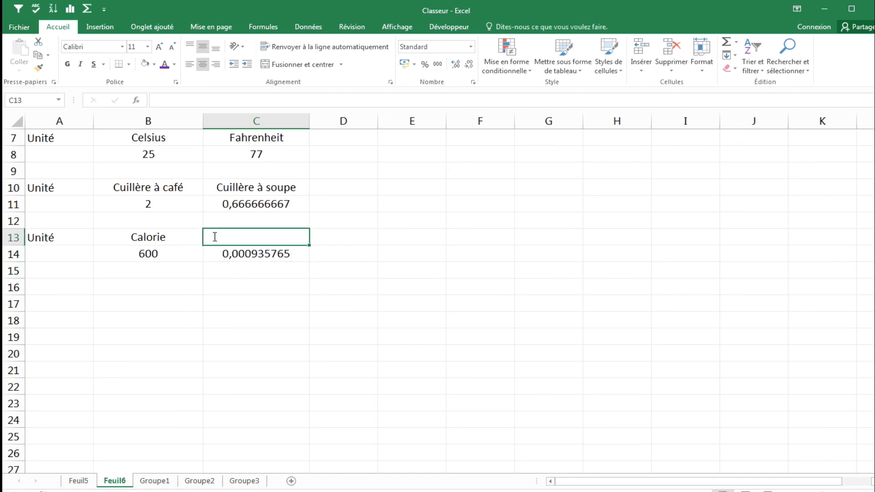
text(Cheval v)
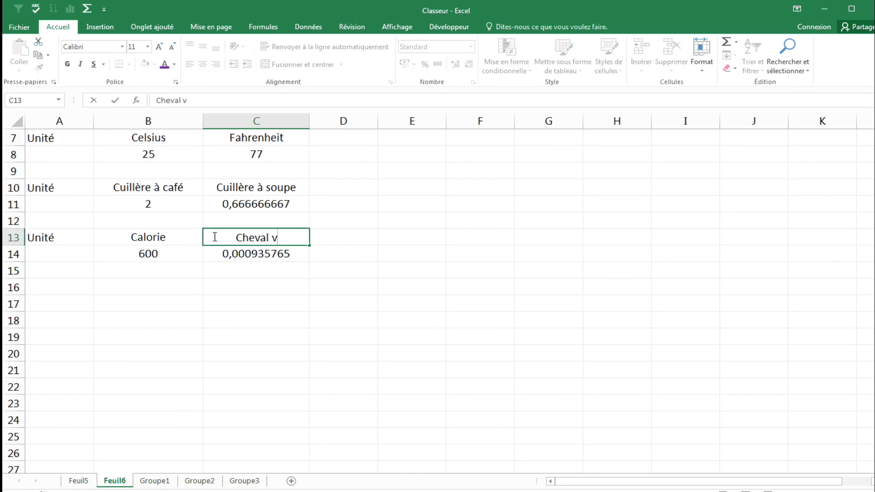
text(apeur heure)
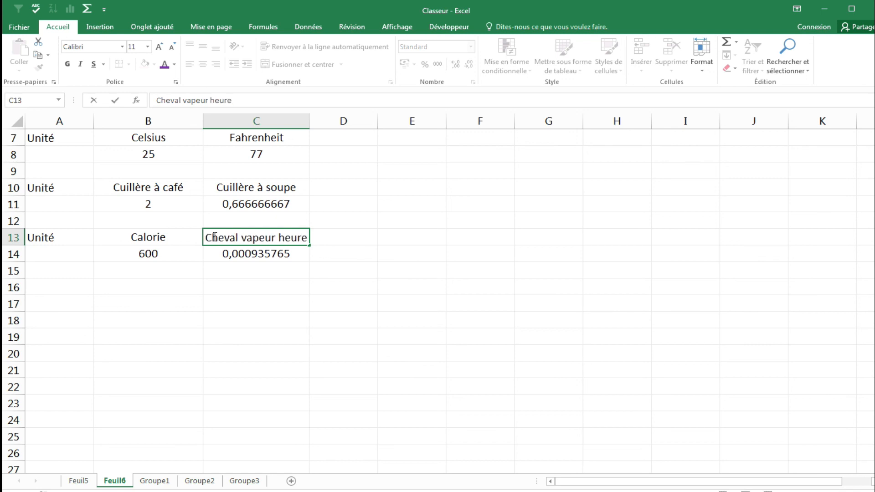
key(Return)
- Set the calorie value in B14 to 10000
click(155, 254)
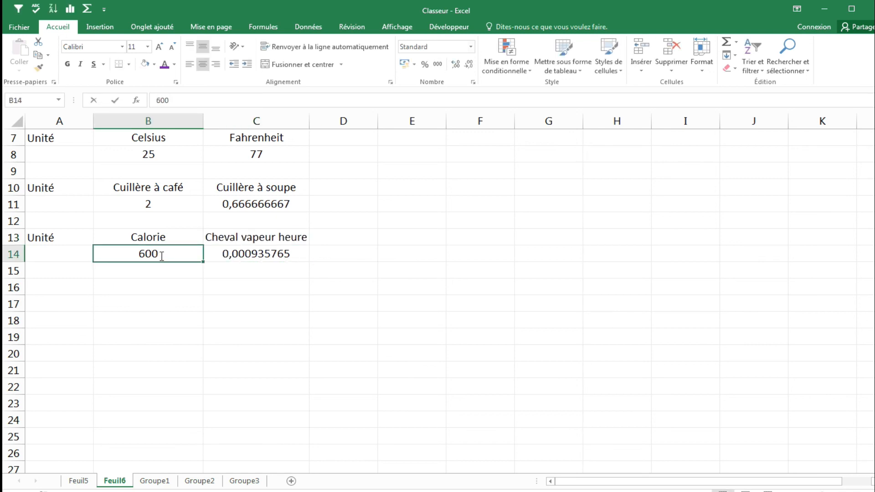
text(10000)
key(Return)
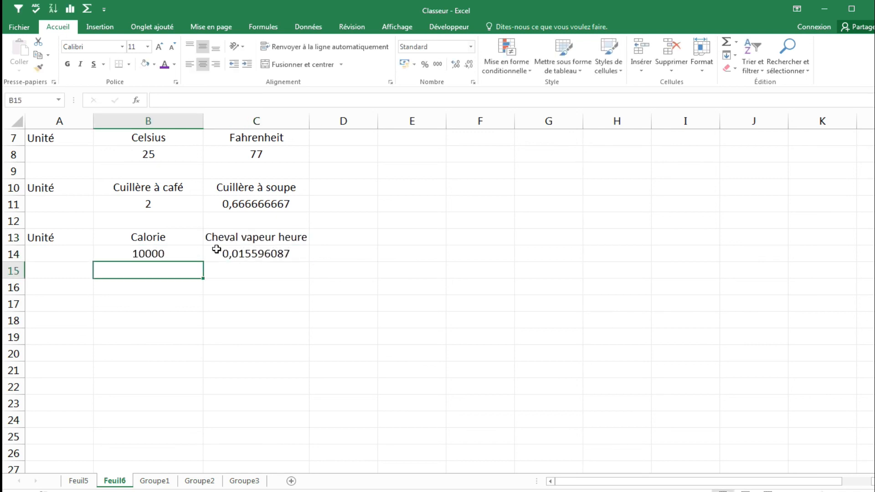
- Set the calorie value in B14 to 10000000 and check the converted result in C14
click(214, 251)
click(177, 256)
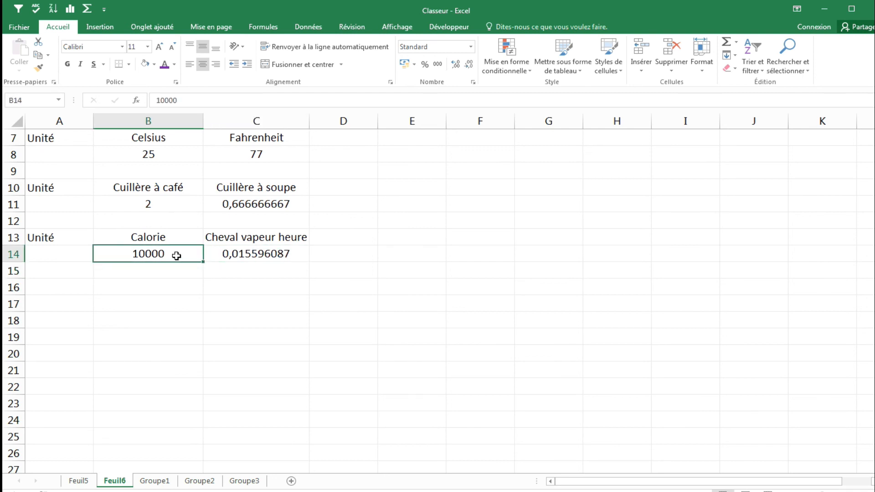
text(10000000)
key(Return)
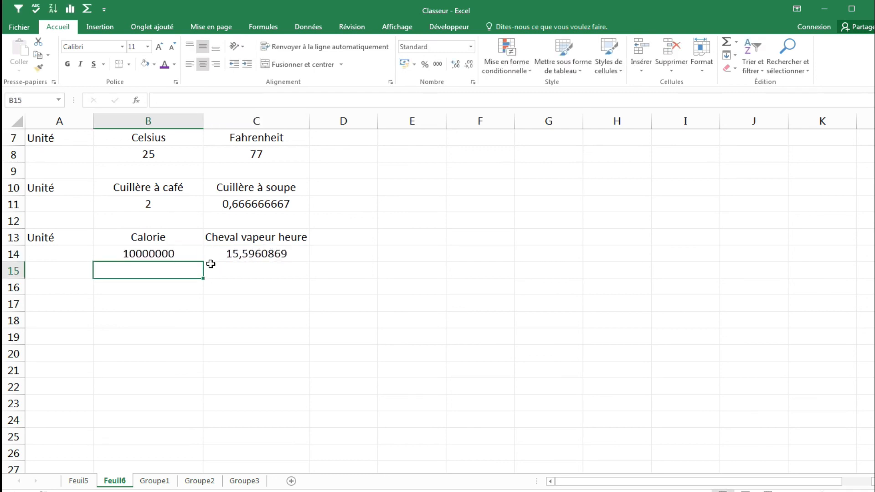
click(261, 254)
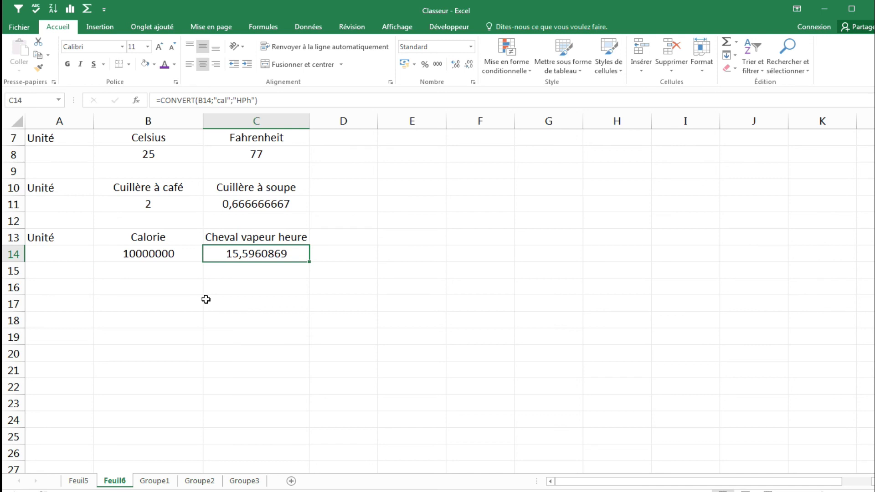
scroll(206, 299, up, 1)
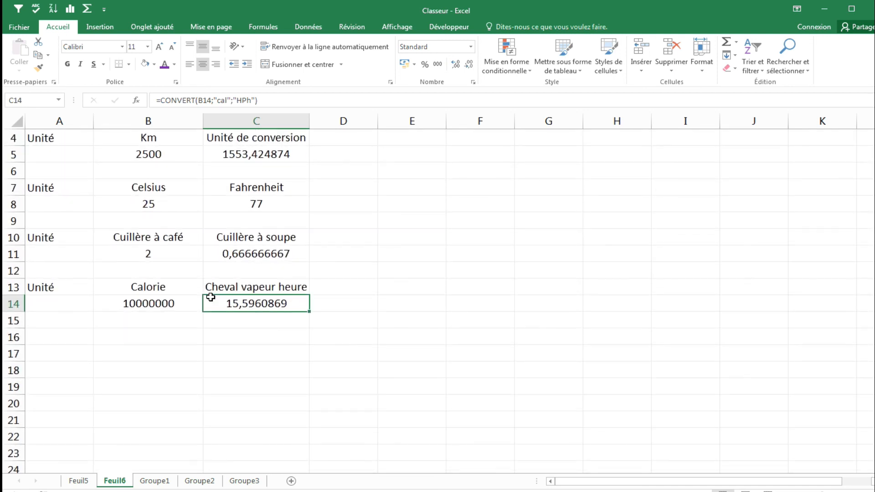
scroll(210, 297, up, 1)
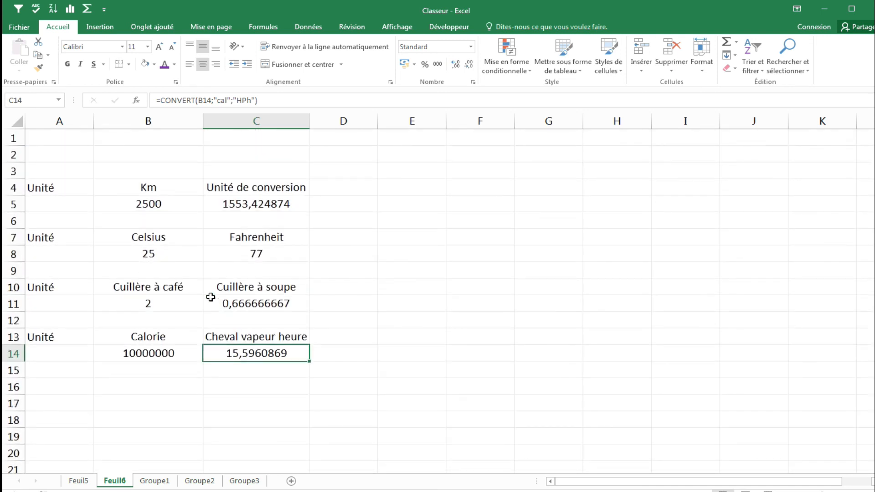